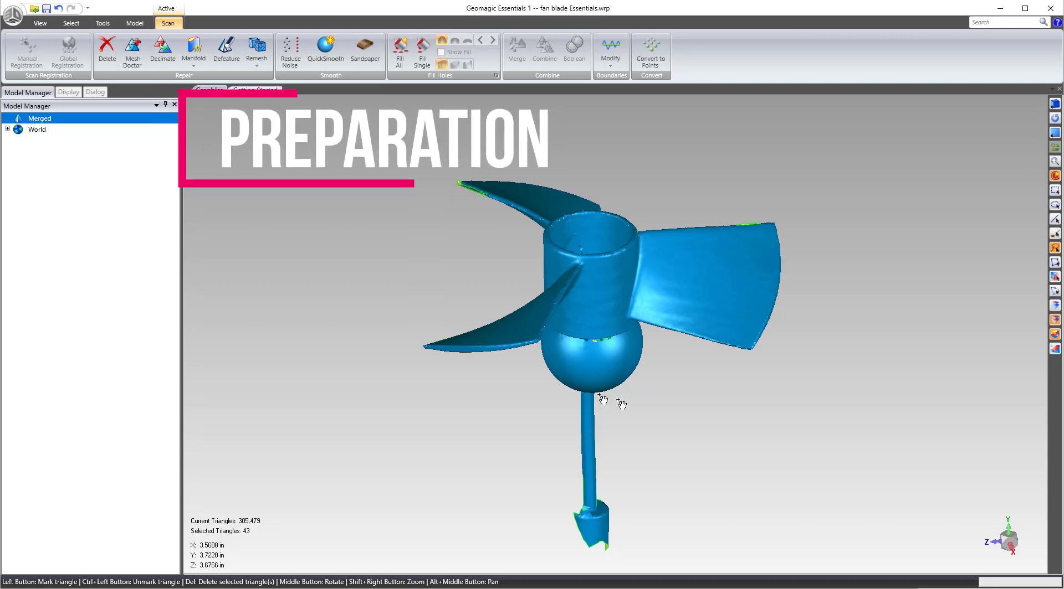
# - Orbit and zoom around the fan model to inspect it from below and the side
pyautogui.moveTo(613, 320); pyautogui.dragTo(648, 310, button='middle')
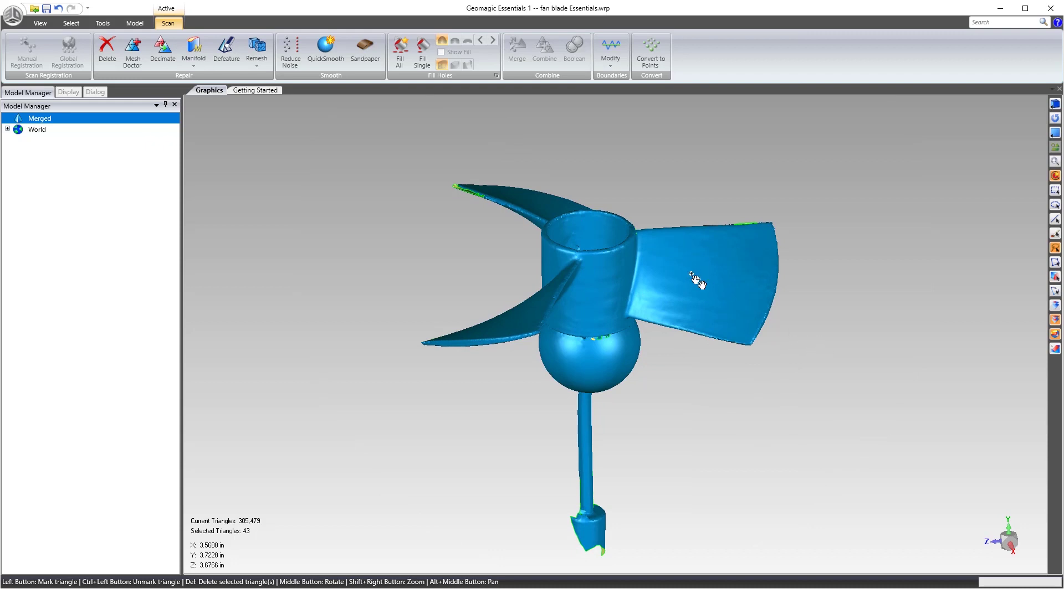
pyautogui.moveTo(674, 309); pyautogui.dragTo(593, 332, button='middle')
pyautogui.scroll(6, 595, 338)
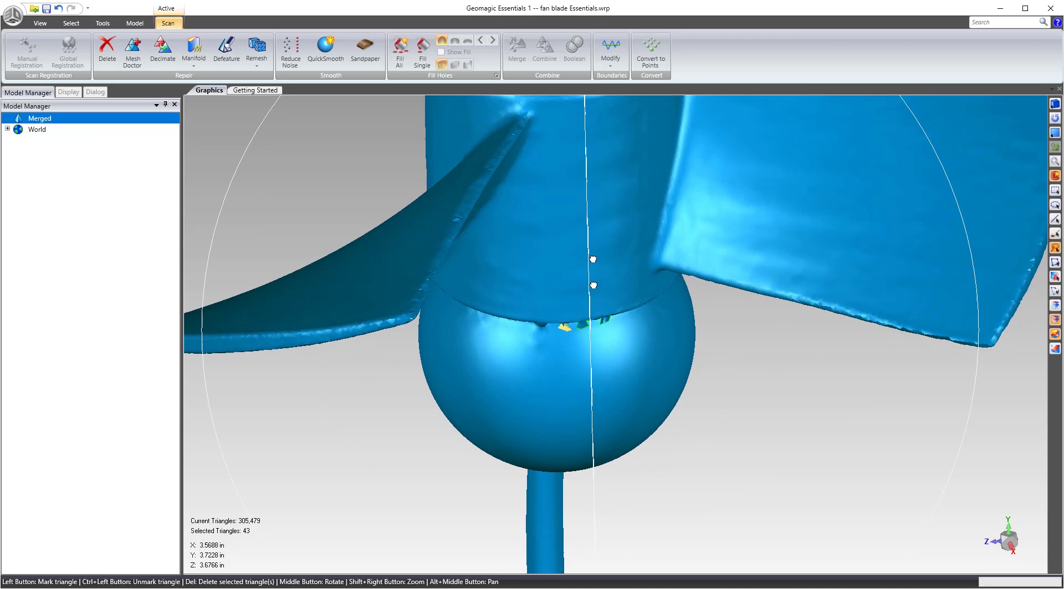
pyautogui.scroll(-3, 578, 278)
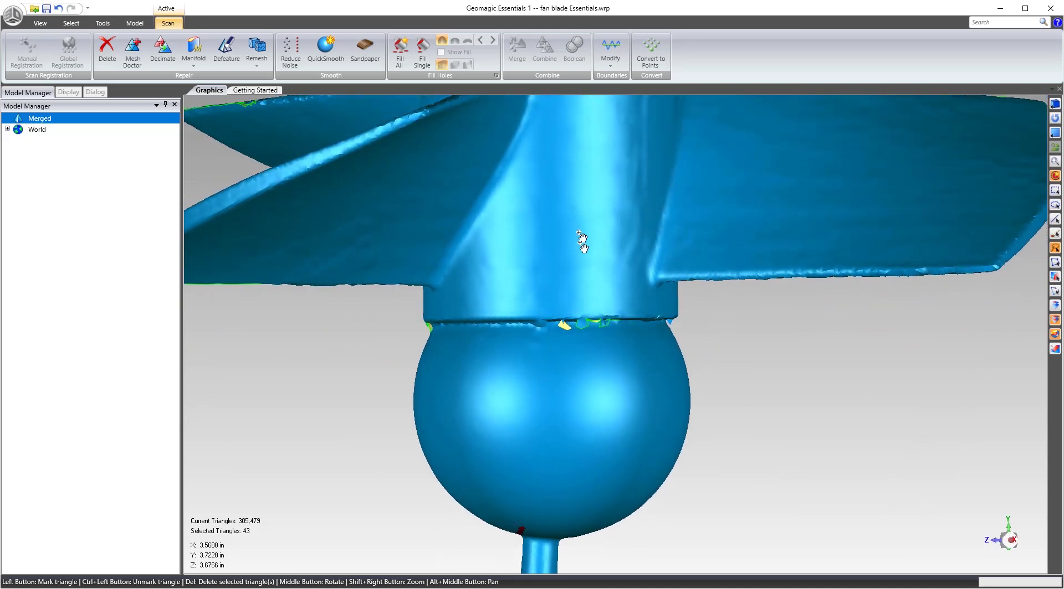
pyautogui.moveTo(582, 240); pyautogui.dragTo(656, 206, button='middle')
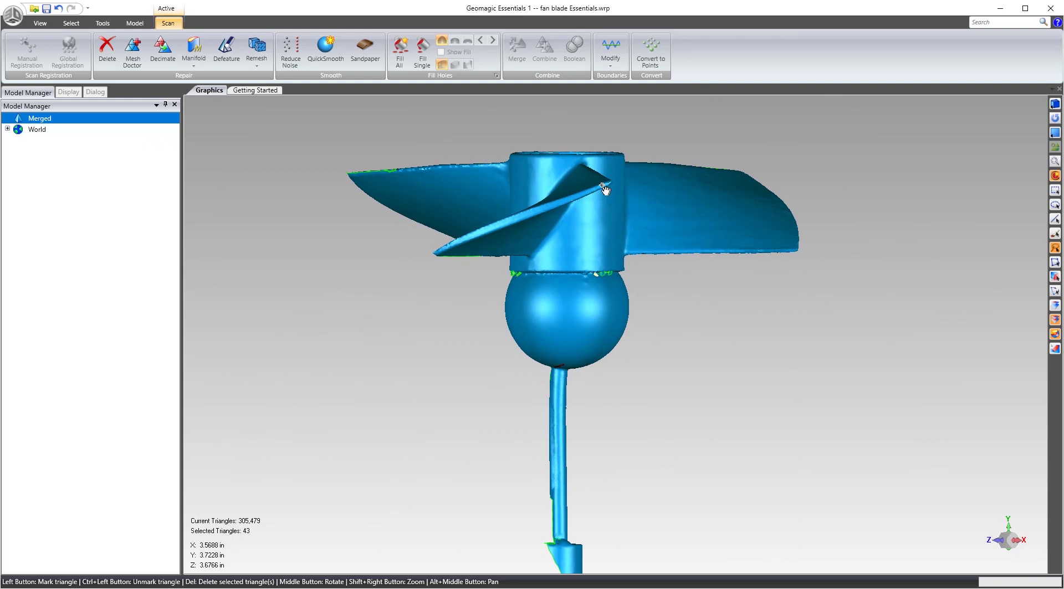
pyautogui.moveTo(588, 194); pyautogui.dragTo(572, 178, button='middle')
pyautogui.scroll(-2, 659, 401)
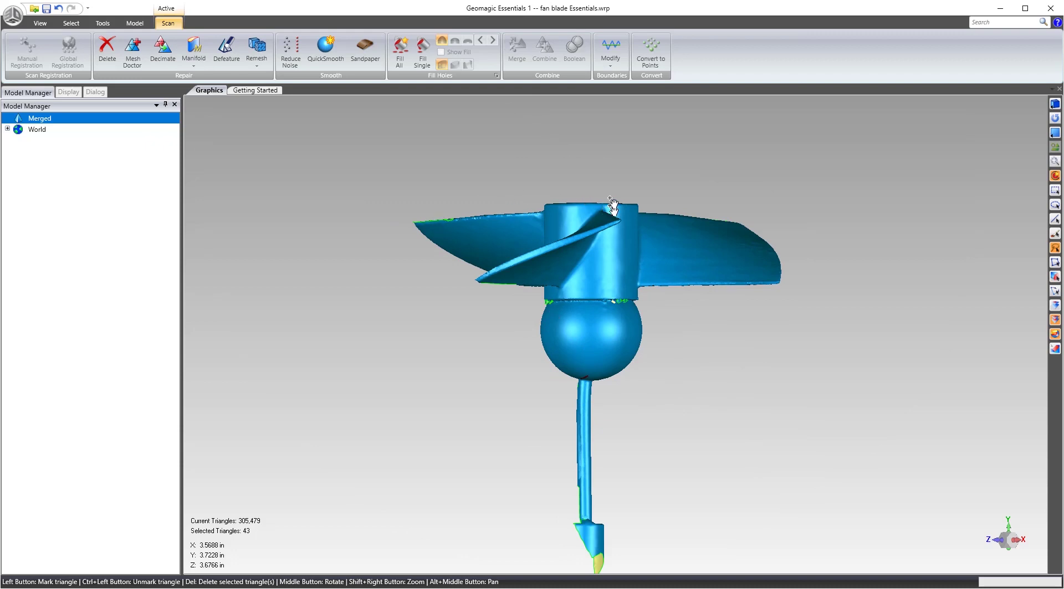
pyautogui.moveTo(612, 205); pyautogui.dragTo(628, 310, button='middle')
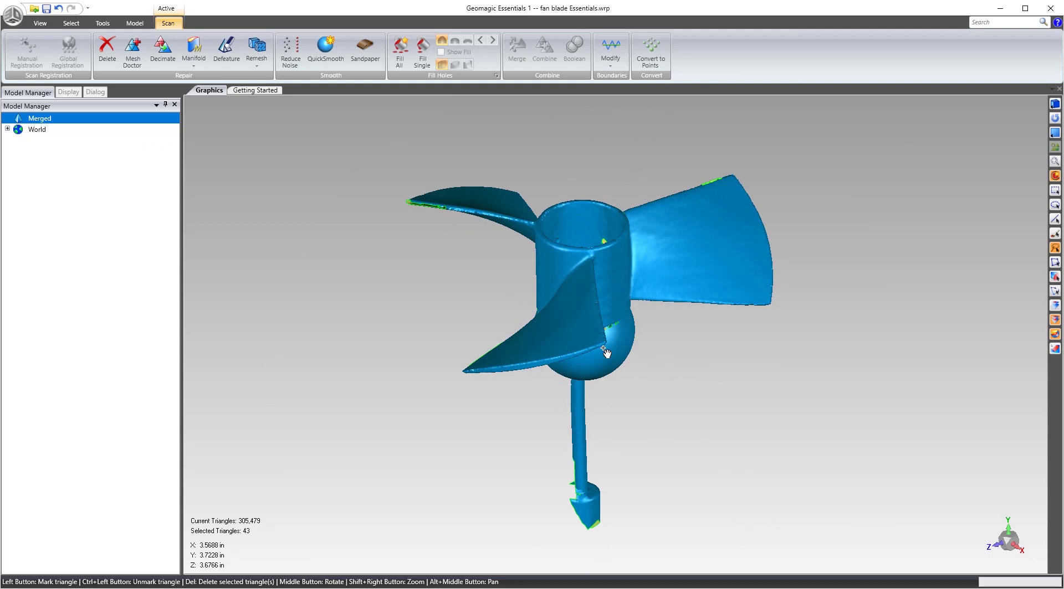
pyautogui.moveTo(606, 353); pyautogui.dragTo(552, 222, button='middle')
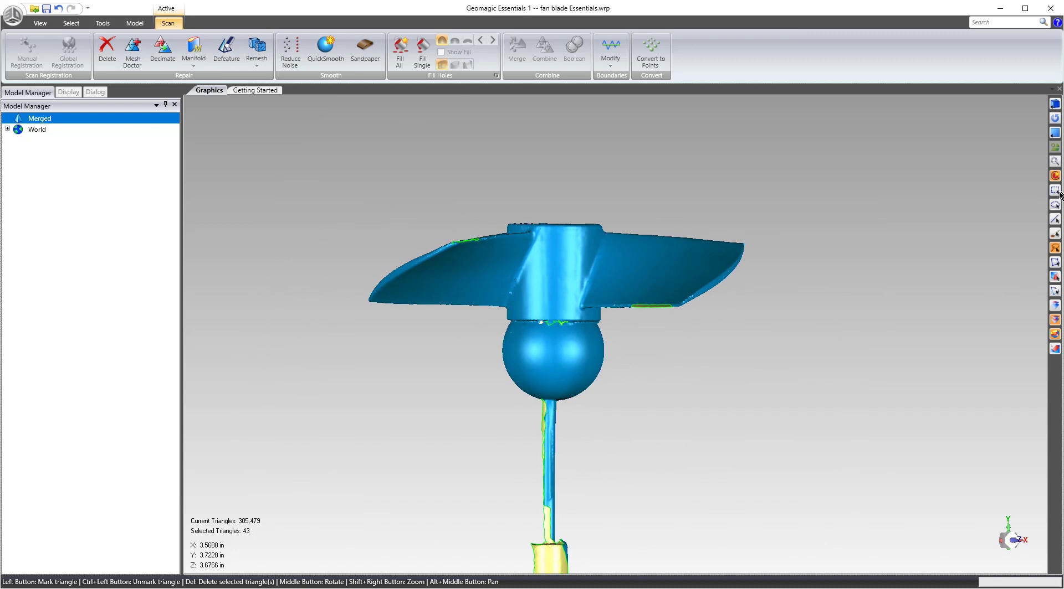
# - Lasso the sphere and shaft below the hub with Select Through on and delete them
pyautogui.click(1054, 248)
pyautogui.click(1056, 319)
pyautogui.moveTo(495, 324)
pyautogui.mouseDown()
pyautogui.moveTo(465, 365)
pyautogui.moveTo(564, 452)
pyautogui.moveTo(648, 417)
pyautogui.moveTo(631, 325)
pyautogui.mouseUp()
pyautogui.scroll(-3, 605, 337)
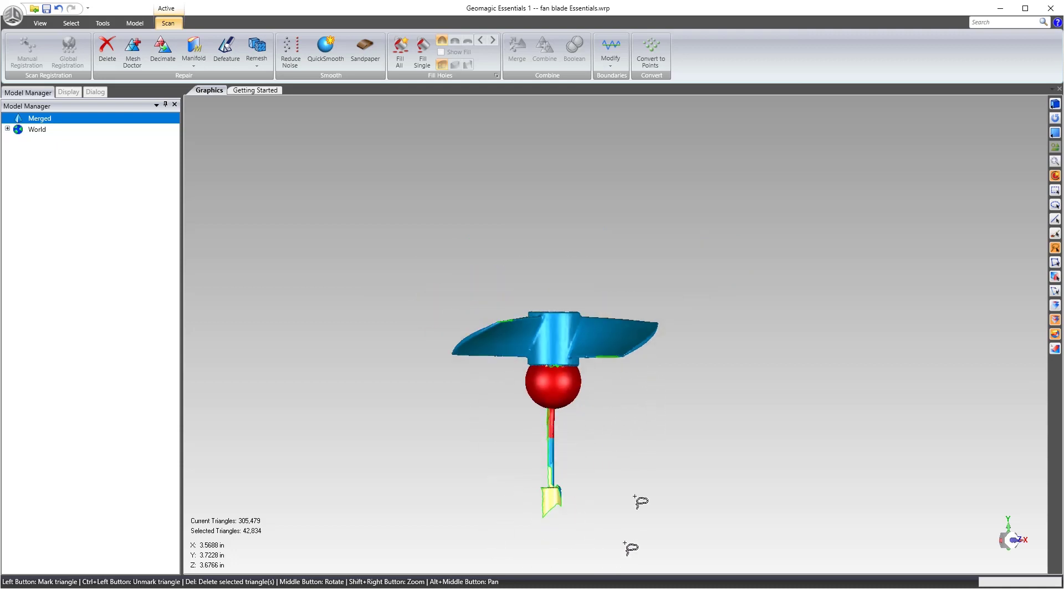
pyautogui.moveTo(608, 368)
pyautogui.mouseDown(button='middle')
pyautogui.moveTo(591, 408)
pyautogui.moveTo(543, 375)
pyautogui.moveTo(619, 368)
pyautogui.mouseUp(button='middle')
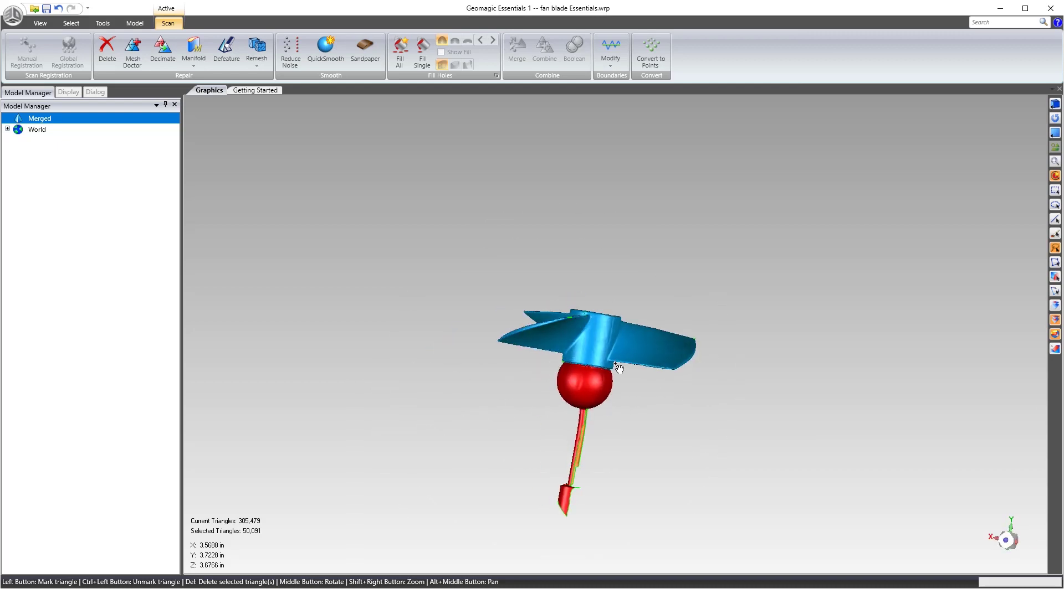
pyautogui.scroll(5, 618, 368)
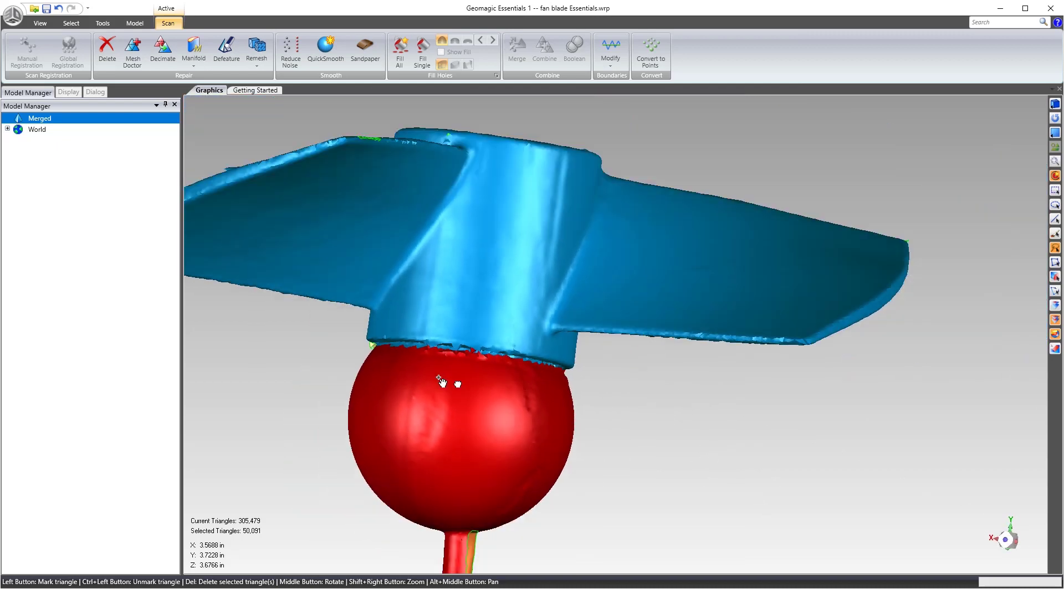
pyautogui.moveTo(441, 383); pyautogui.dragTo(674, 387, button='middle')
pyautogui.press('Delete')
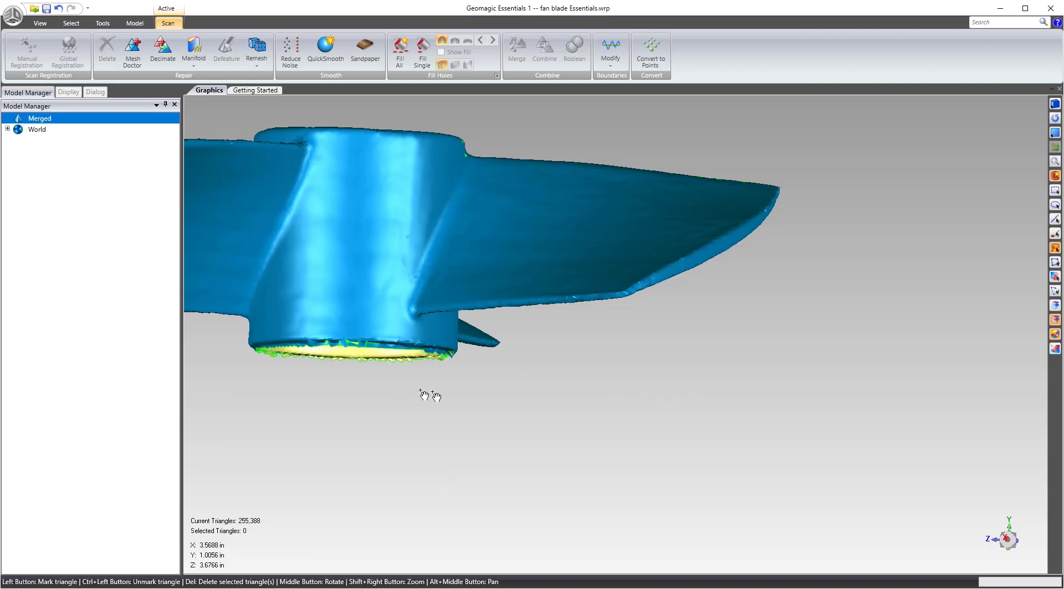
# - Delete the ragged triangles along the hub's bottom edge, leaving 254,893 triangles
pyautogui.scroll(5, 430, 395)
pyautogui.moveTo(430, 361); pyautogui.dragTo(471, 389, button='middle')
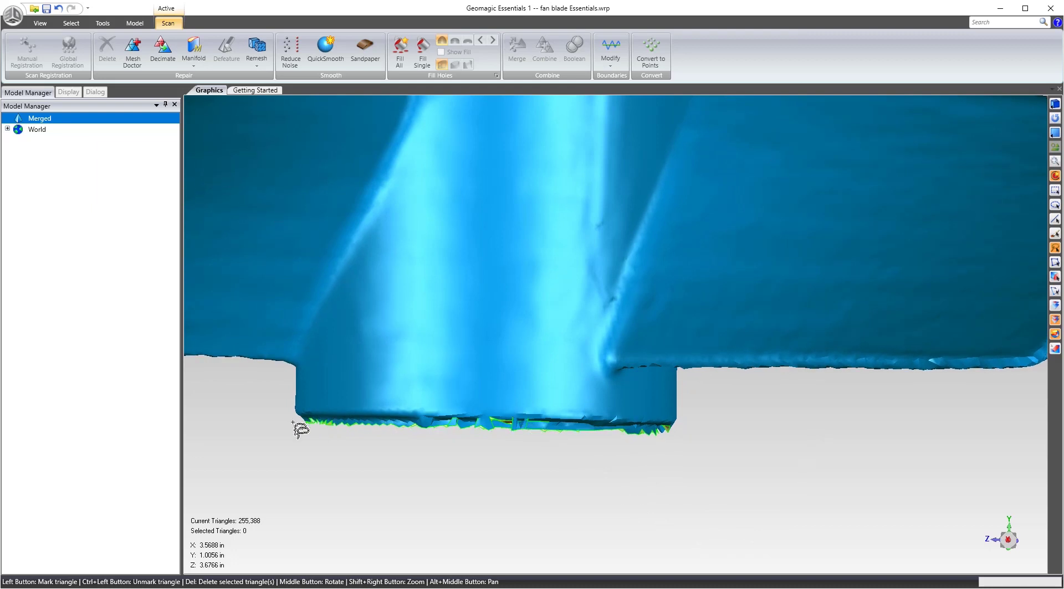
pyautogui.moveTo(292, 422)
pyautogui.mouseDown()
pyautogui.moveTo(496, 528)
pyautogui.moveTo(792, 508)
pyautogui.moveTo(796, 449)
pyautogui.moveTo(777, 434)
pyautogui.mouseUp()
pyautogui.press('Delete')
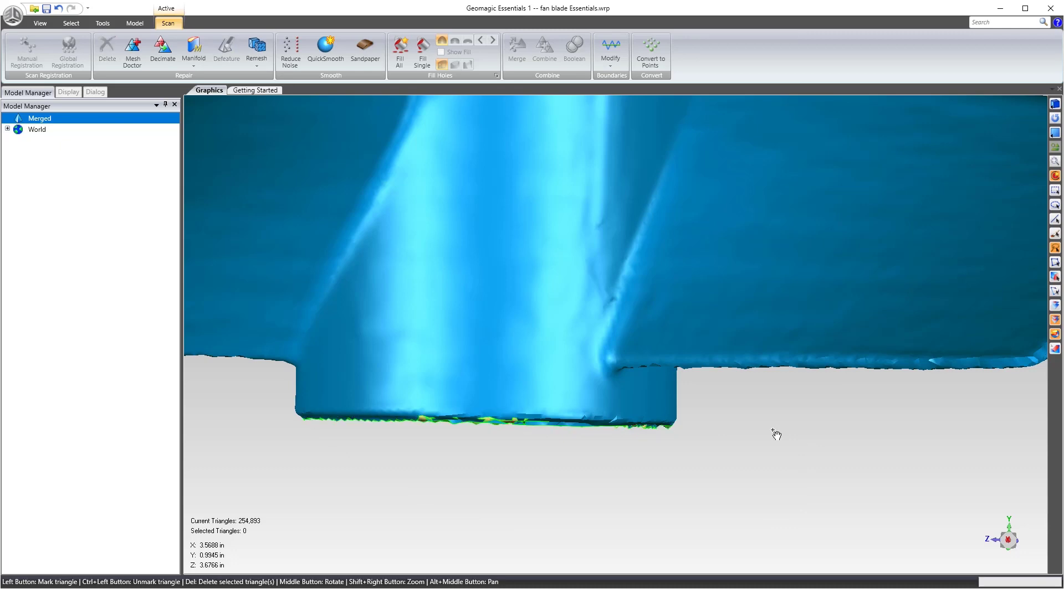
pyautogui.moveTo(574, 387); pyautogui.dragTo(449, 316, button='middle')
# - Run Mesh Doctor, flagging 14 self-intersections, 52 creased edges, 814 spikes and 7 small holes
pyautogui.scroll(5, 658, 247)
pyautogui.scroll(-5, 513, 184)
pyautogui.scroll(5, 513, 184)
pyautogui.moveTo(499, 411); pyautogui.dragTo(434, 363, button='middle')
pyautogui.scroll(3, 475, 397)
pyautogui.moveTo(475, 397); pyautogui.dragTo(380, 413, button='middle')
pyautogui.scroll(-10, 560, 413)
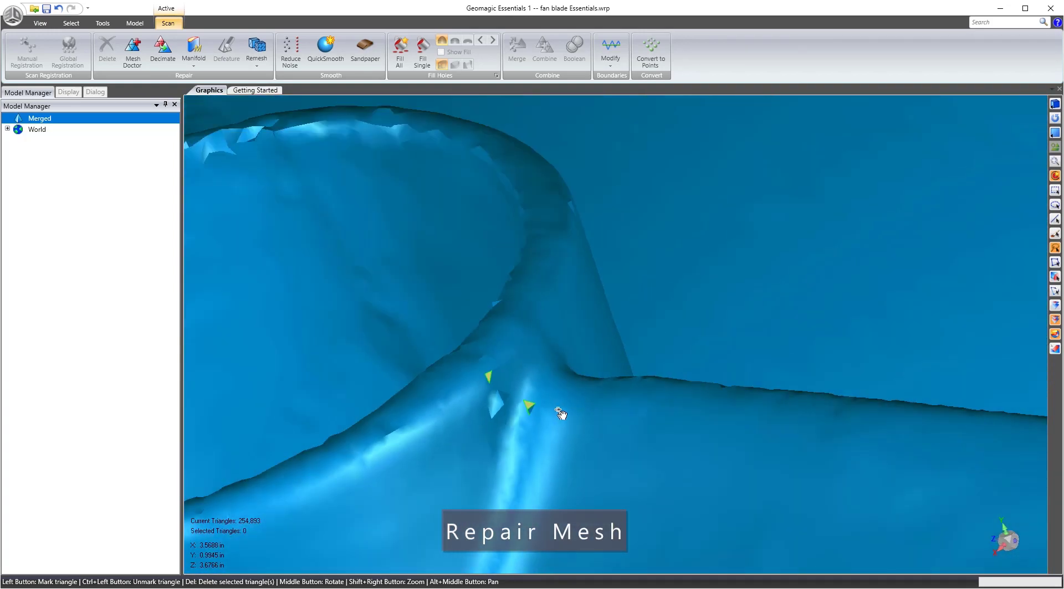
pyautogui.moveTo(613, 368); pyautogui.dragTo(728, 346, button='middle')
pyautogui.scroll(-5, 693, 338)
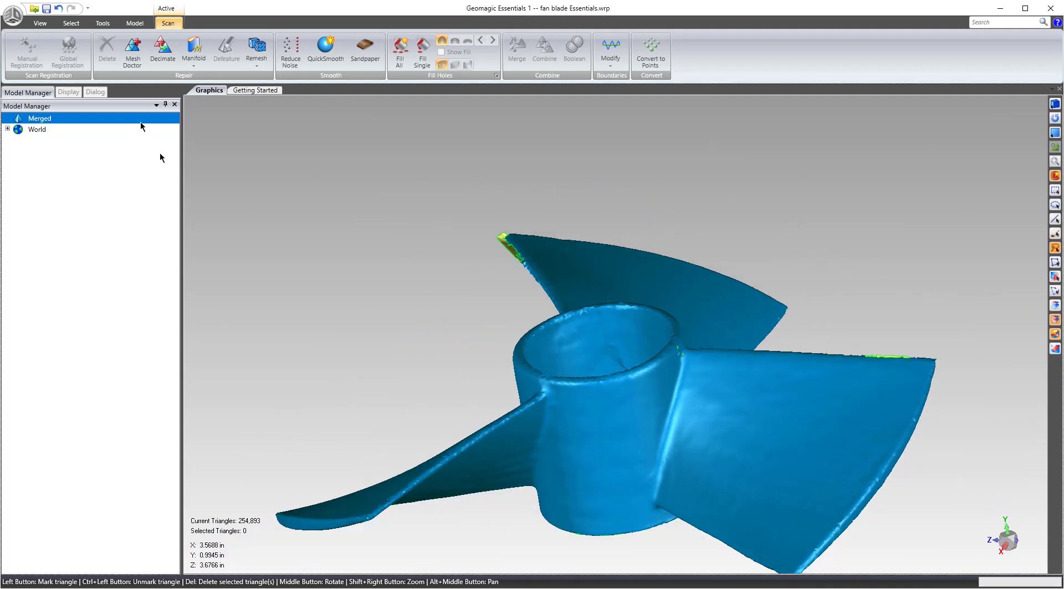
pyautogui.click(138, 60)
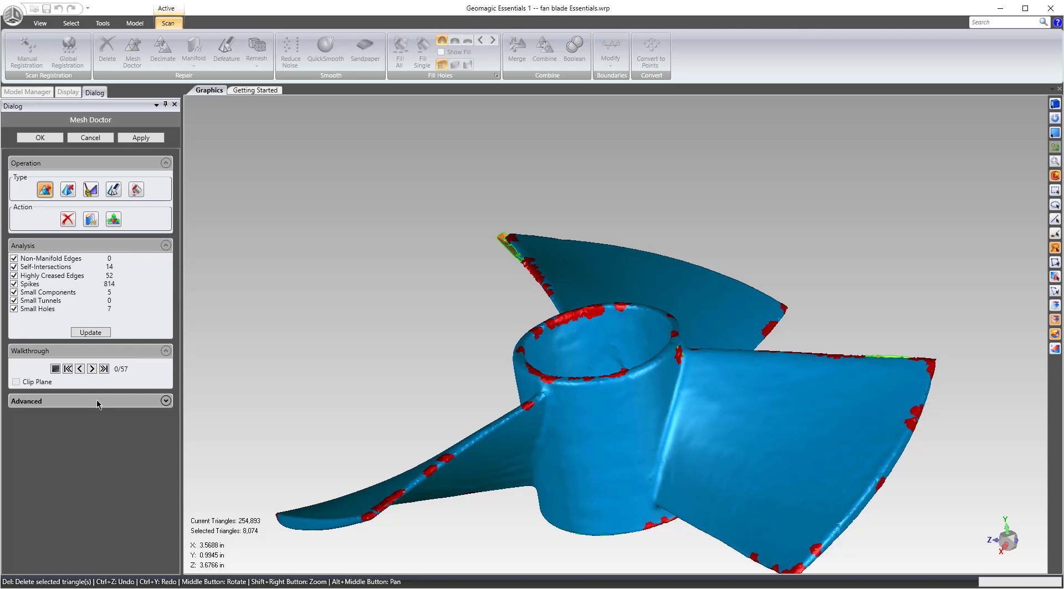
# - Step through seven of the flagged problem areas with Walkthrough Next
pyautogui.click(92, 369)
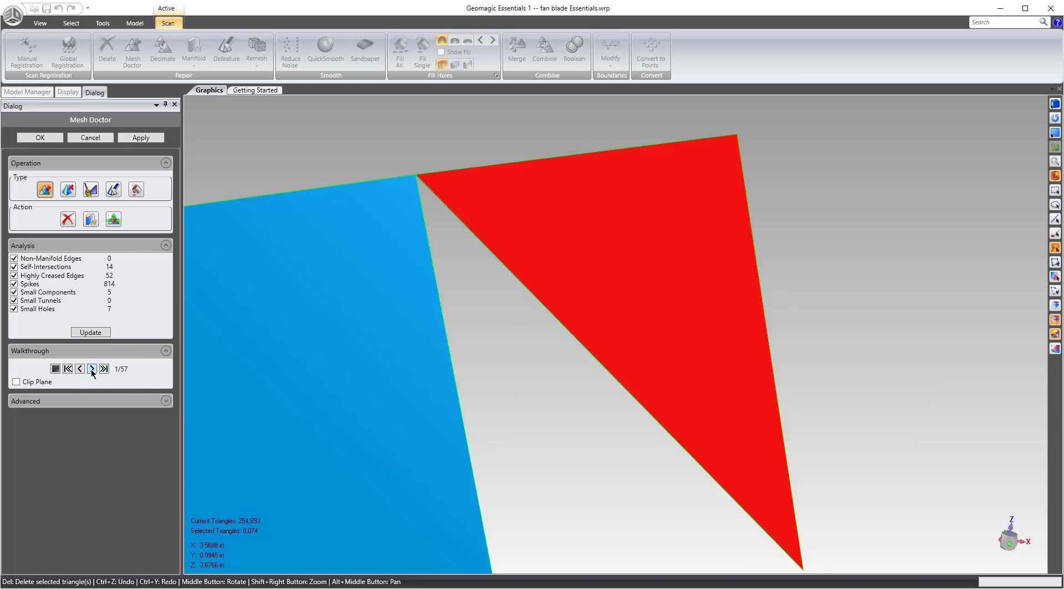
pyautogui.click(92, 369)
pyautogui.click(92, 369)
pyautogui.click(92, 369)
pyautogui.click(92, 369)
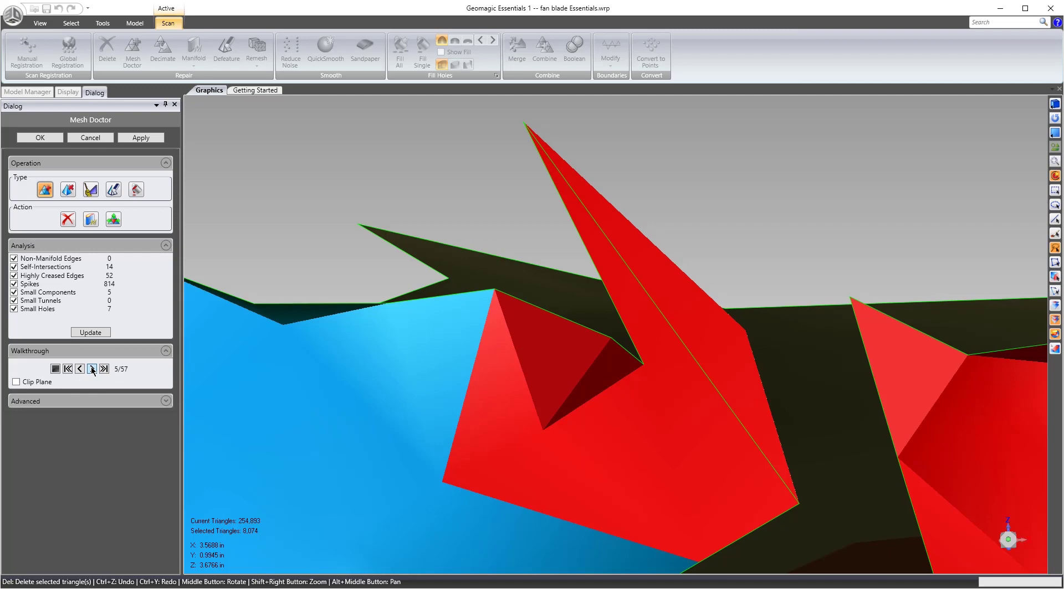
pyautogui.click(92, 369)
pyautogui.click(92, 369)
pyautogui.click(92, 369)
pyautogui.click(91, 369)
# - Apply Mesh Doctor's automatic repairs and accept them, leaving 254,839 triangles
pyautogui.scroll(-5, 560, 368)
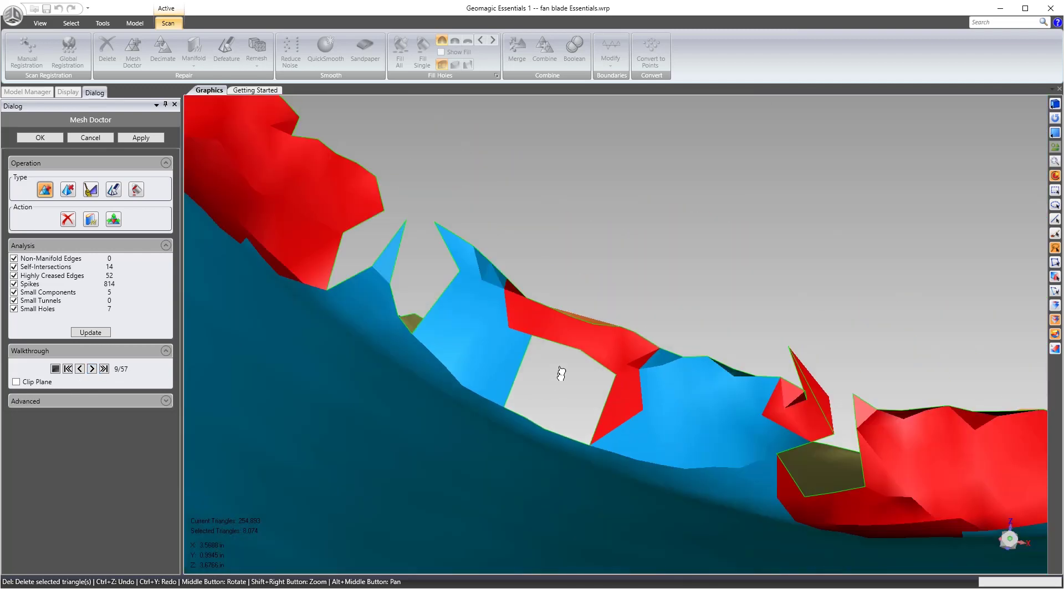
pyautogui.scroll(-5, 649, 174)
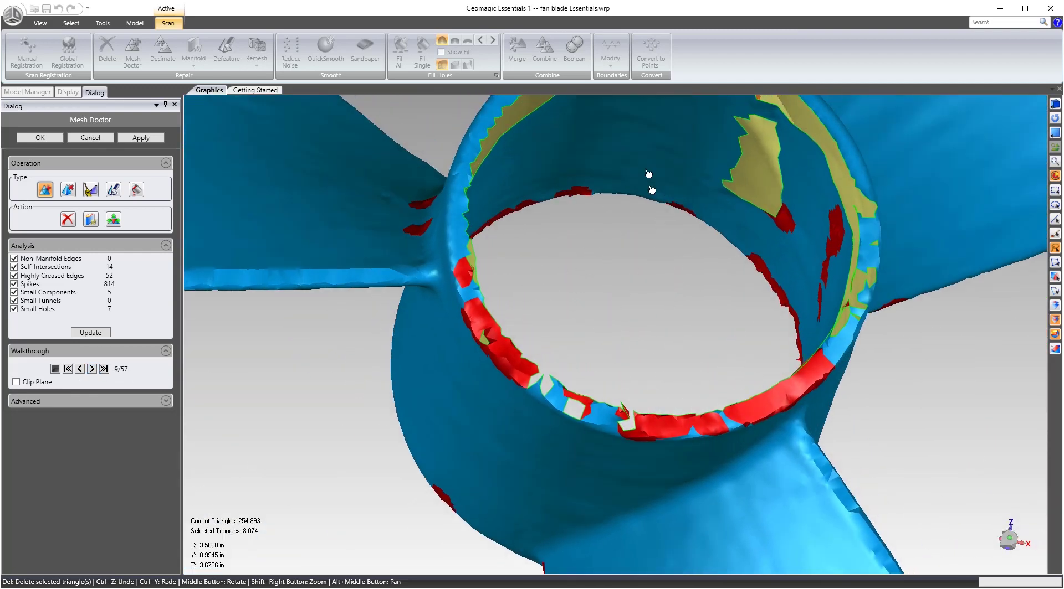
pyautogui.moveTo(648, 173); pyautogui.dragTo(622, 333, button='middle')
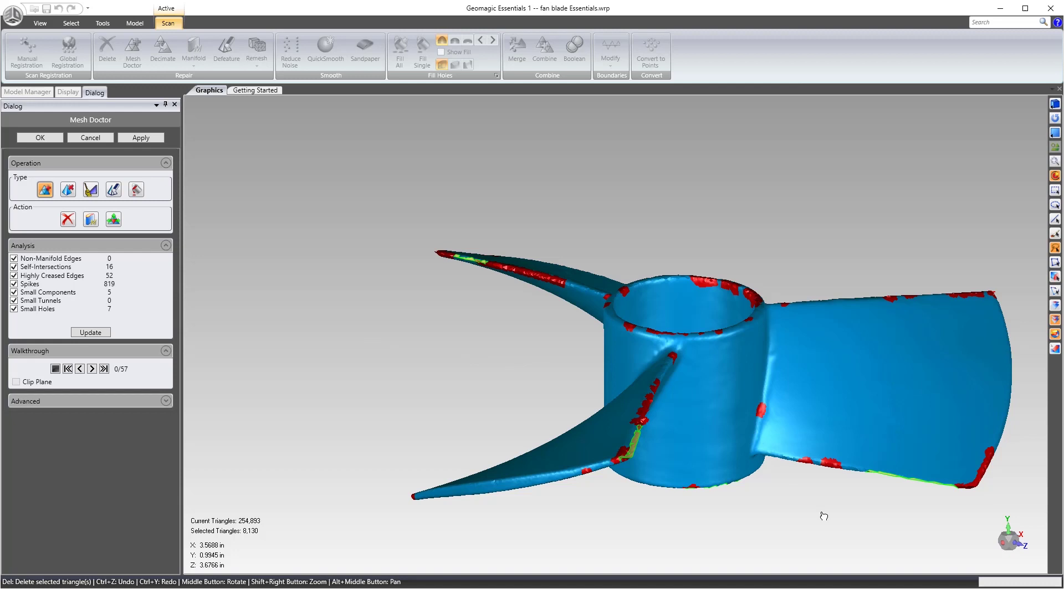
pyautogui.click(137, 139)
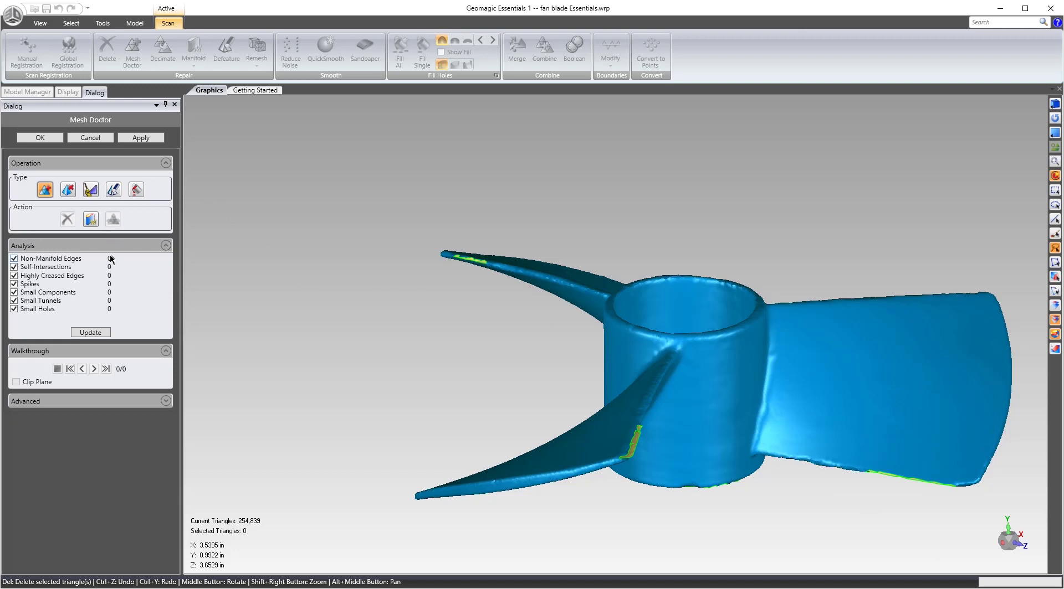
pyautogui.click(40, 137)
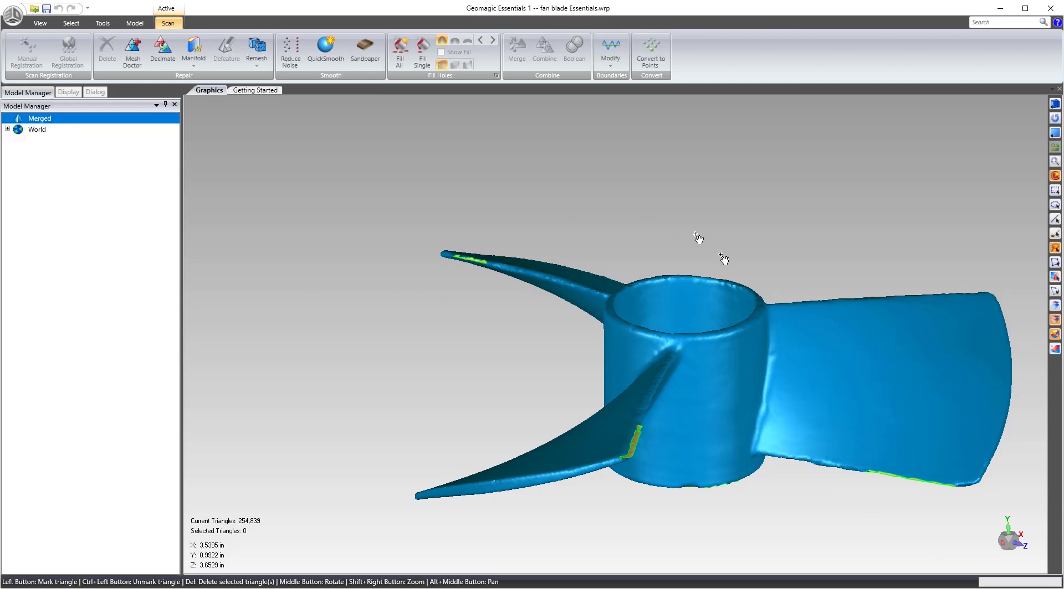
# - Start Fill Single hole filling on a blade-edge close-up, which reports 6 open holes
pyautogui.moveTo(685, 420); pyautogui.dragTo(655, 258, button='middle')
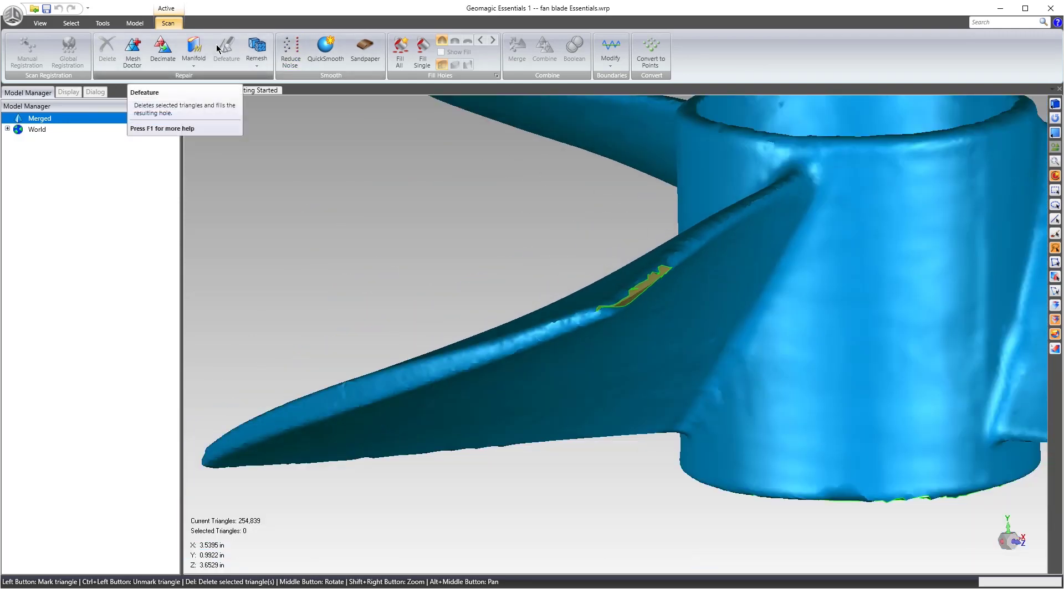
pyautogui.click(422, 51)
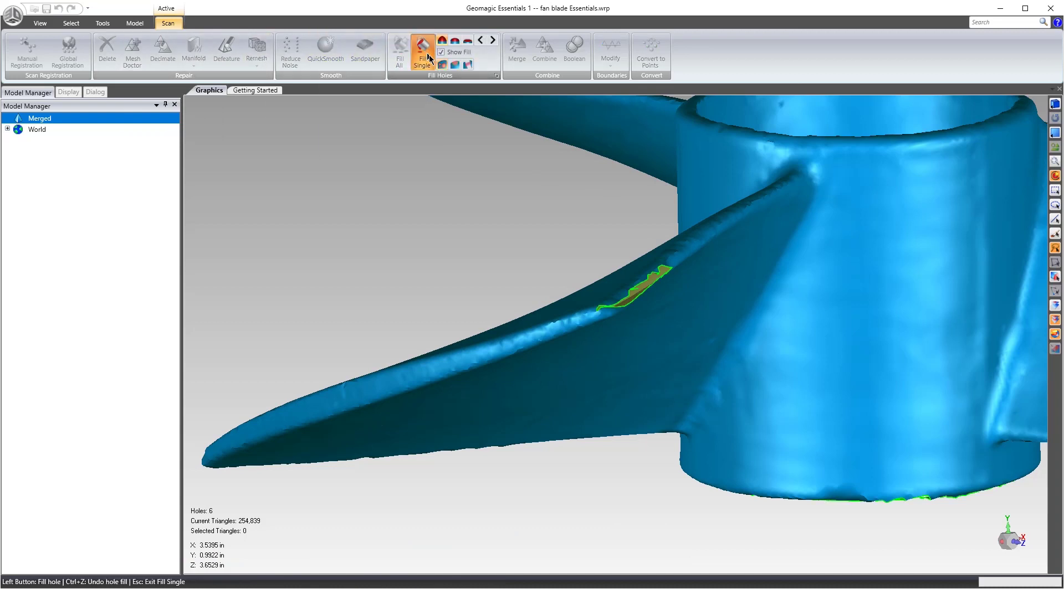
# - Set the fill type and fill the first hole on a blade edge
pyautogui.click(455, 46)
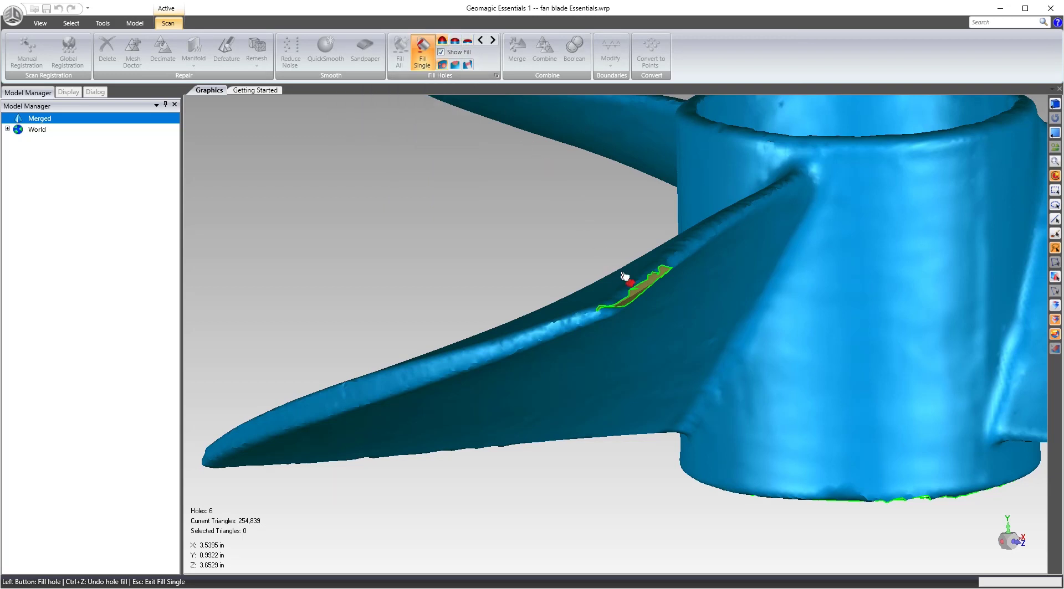
pyautogui.click(640, 293)
pyautogui.moveTo(713, 328); pyautogui.dragTo(759, 493, button='middle')
pyautogui.scroll(-5, 687, 441)
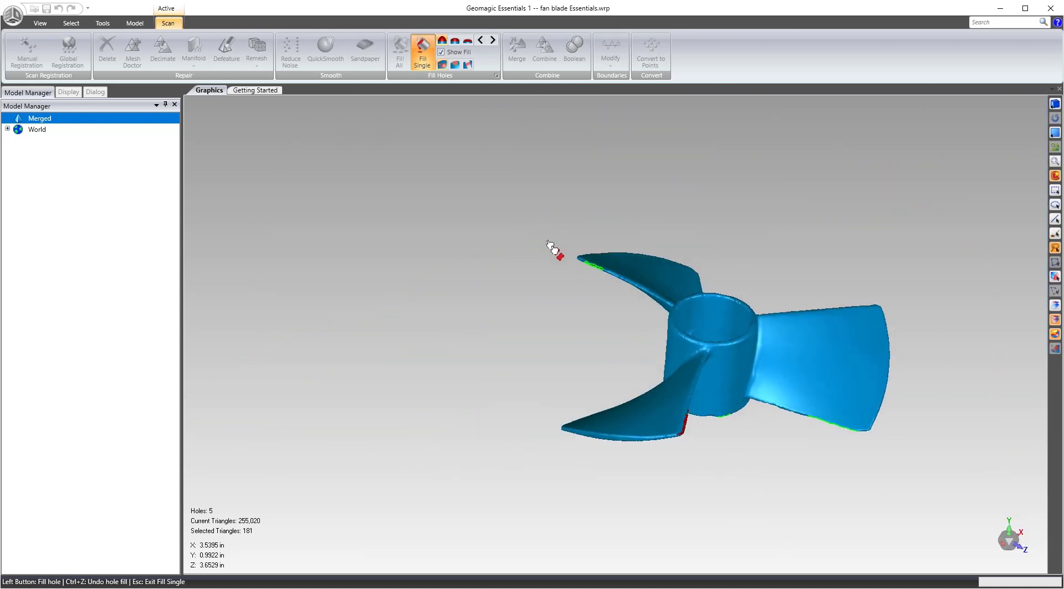
pyautogui.scroll(5, 552, 247)
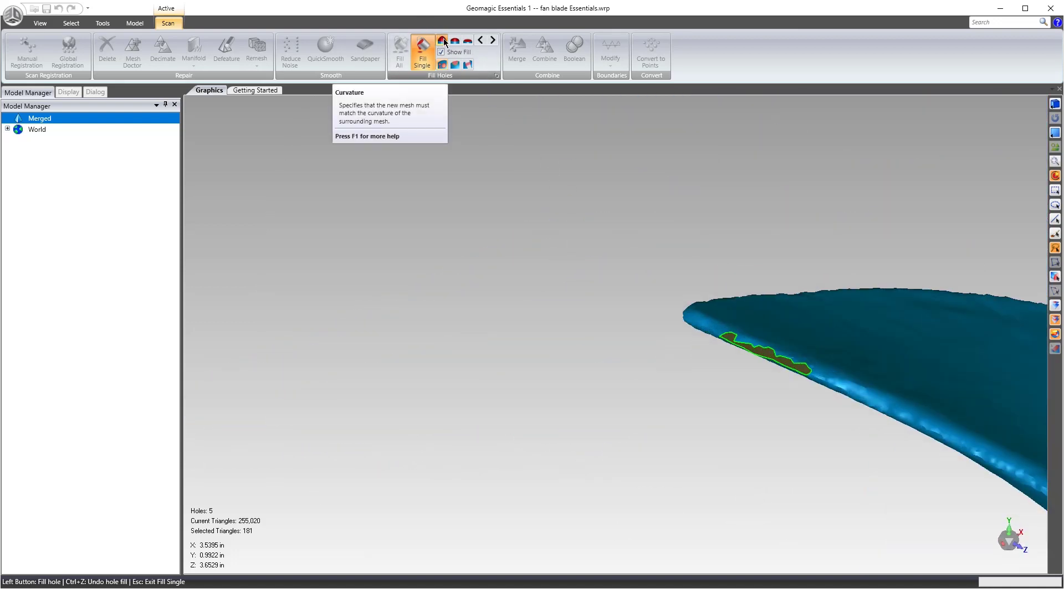
pyautogui.scroll(3, 765, 341)
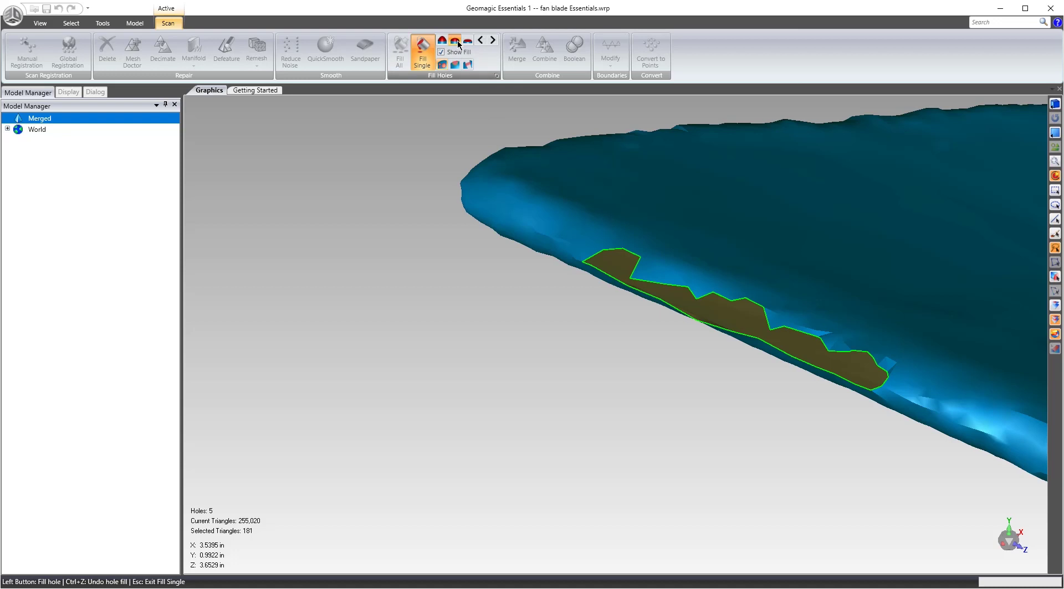
# - Fill the upper blade's edge hole and the long blade-edge hole, leaving 3 holes
pyautogui.click(617, 247)
pyautogui.scroll(-1, 571, 263)
pyautogui.scroll(-5, 636, 347)
pyautogui.moveTo(637, 347); pyautogui.dragTo(789, 480, button='middle')
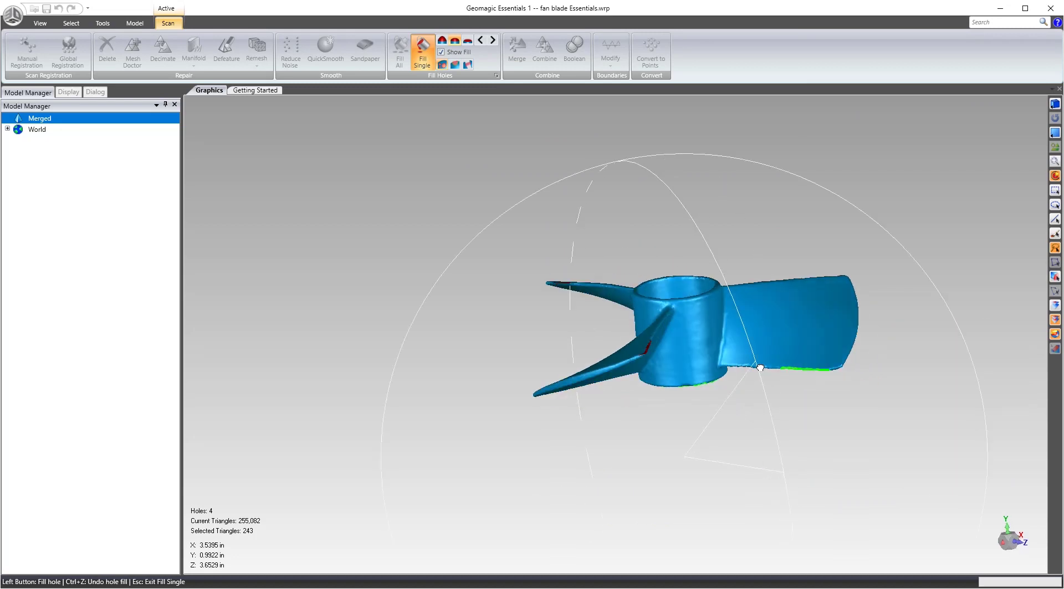
pyautogui.scroll(6, 705, 365)
pyautogui.scroll(-4, 662, 283)
pyautogui.moveTo(698, 297); pyautogui.dragTo(755, 240, button='middle')
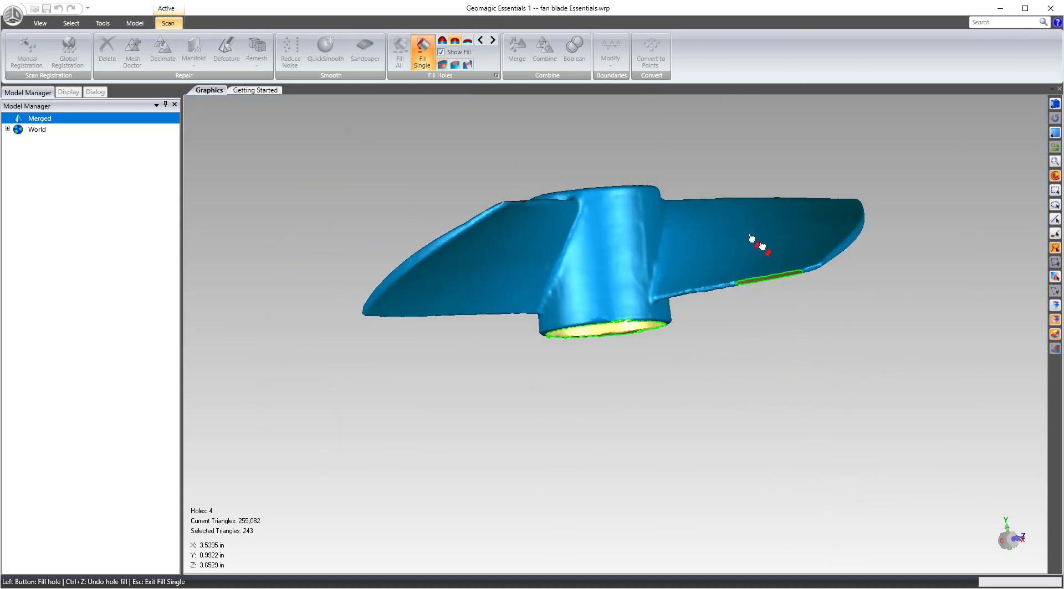
pyautogui.scroll(5, 763, 287)
pyautogui.click(756, 321)
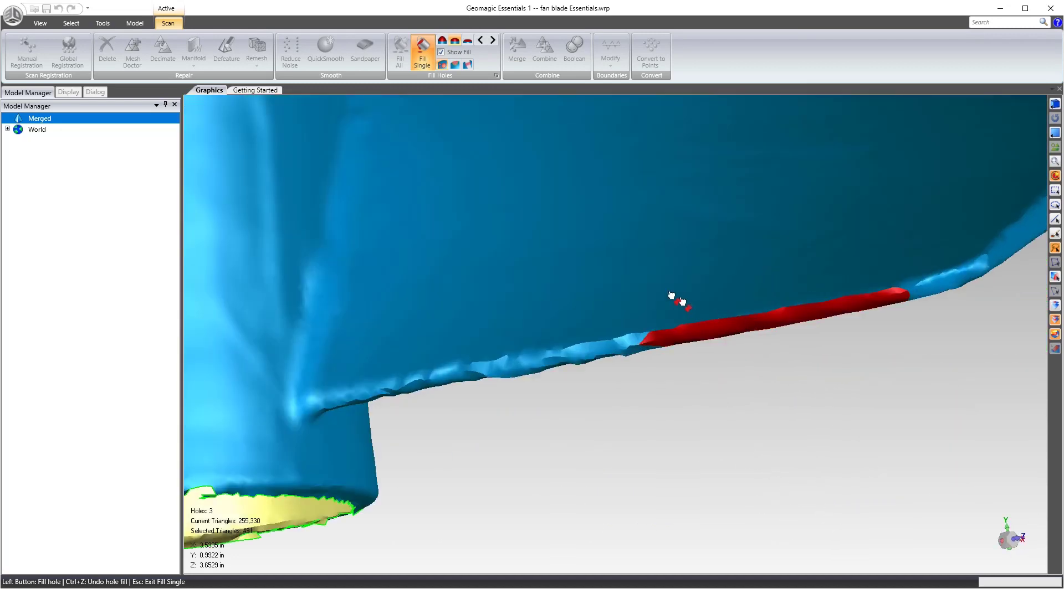
# - Orbit and zoom the fan until the hub's large hole faces the view
pyautogui.moveTo(672, 299); pyautogui.dragTo(613, 299, button='middle')
pyautogui.scroll(-4, 612, 300)
pyautogui.moveTo(529, 348); pyautogui.dragTo(534, 238, button='middle')
pyautogui.scroll(5, 546, 328)
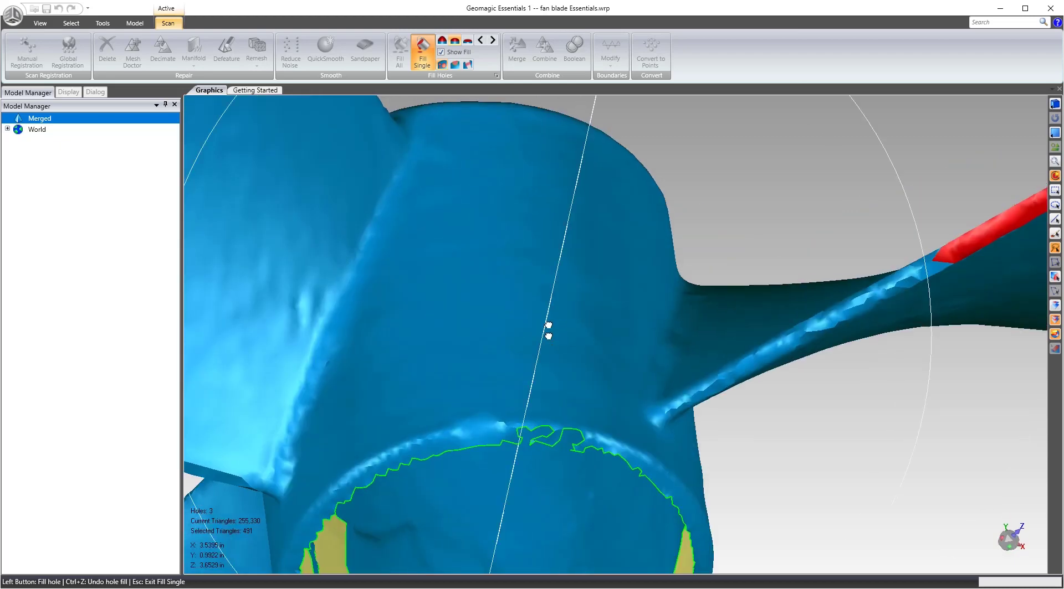
pyautogui.moveTo(546, 328); pyautogui.dragTo(574, 302, button='middle')
pyautogui.scroll(4, 570, 299)
pyautogui.scroll(-6, 511, 167)
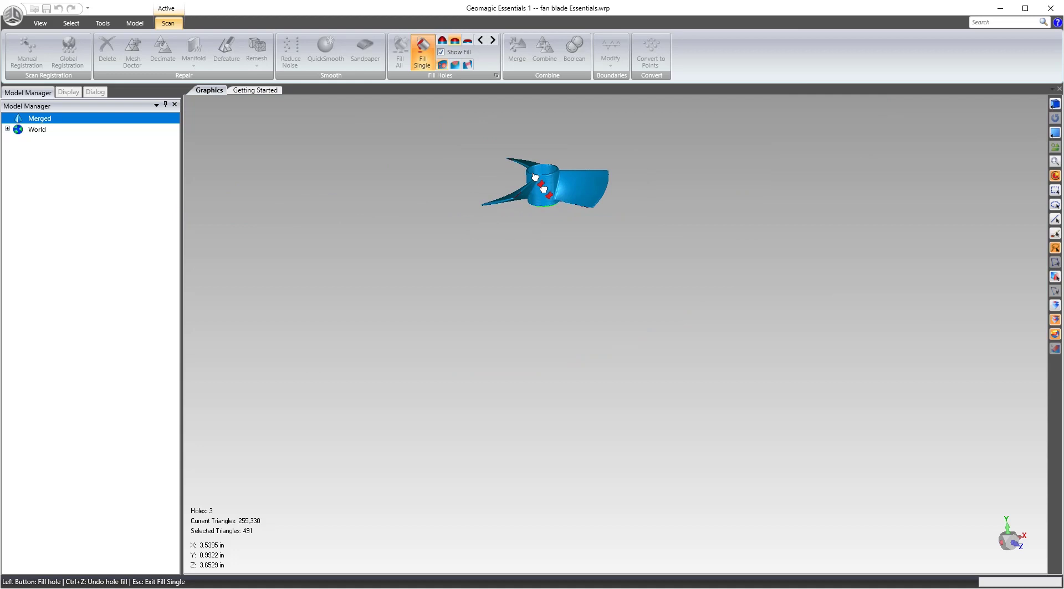
pyautogui.moveTo(541, 178); pyautogui.dragTo(587, 231, button='middle')
pyautogui.scroll(6, 587, 230)
pyautogui.moveTo(637, 426); pyautogui.dragTo(532, 290, button='middle')
pyautogui.scroll(5, 532, 290)
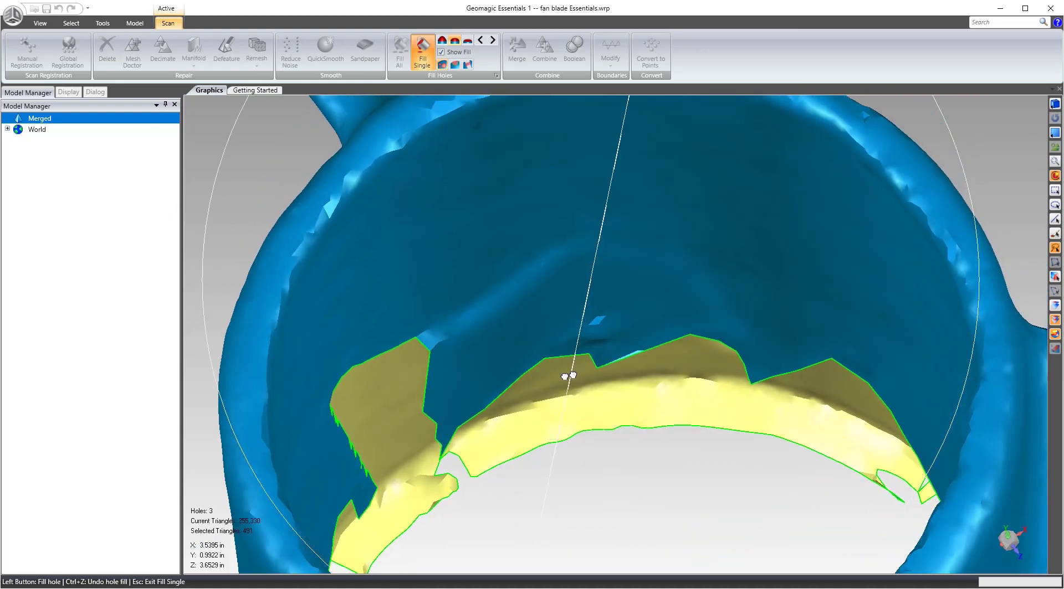
pyautogui.moveTo(570, 439); pyautogui.dragTo(503, 423, button='middle')
pyautogui.moveTo(553, 384); pyautogui.dragTo(579, 424, button='middle')
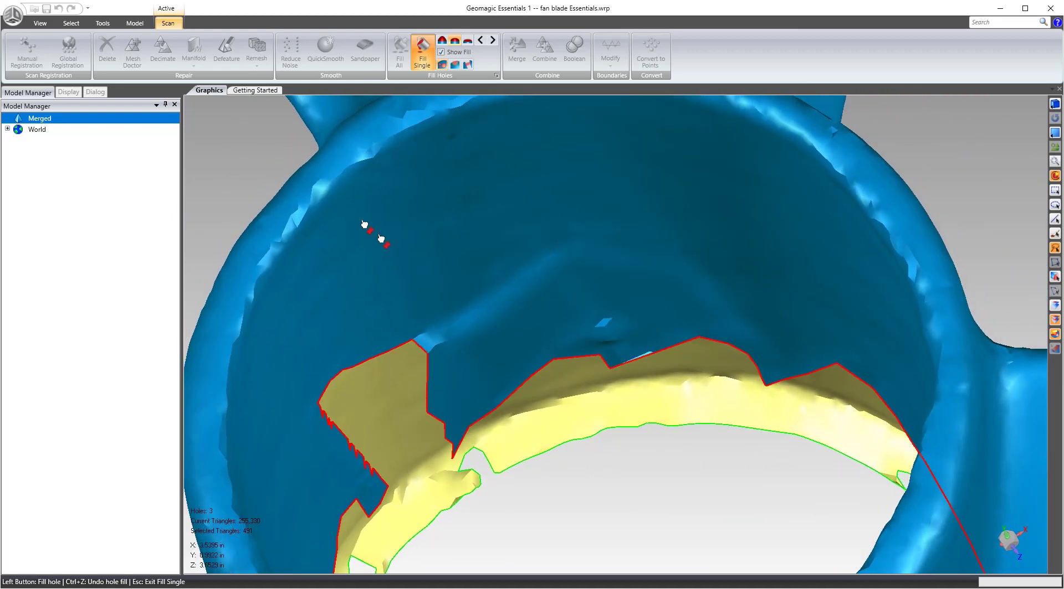
# - Switch to Partial fill and patch two sections of the hub hole's rim
pyautogui.click(455, 64)
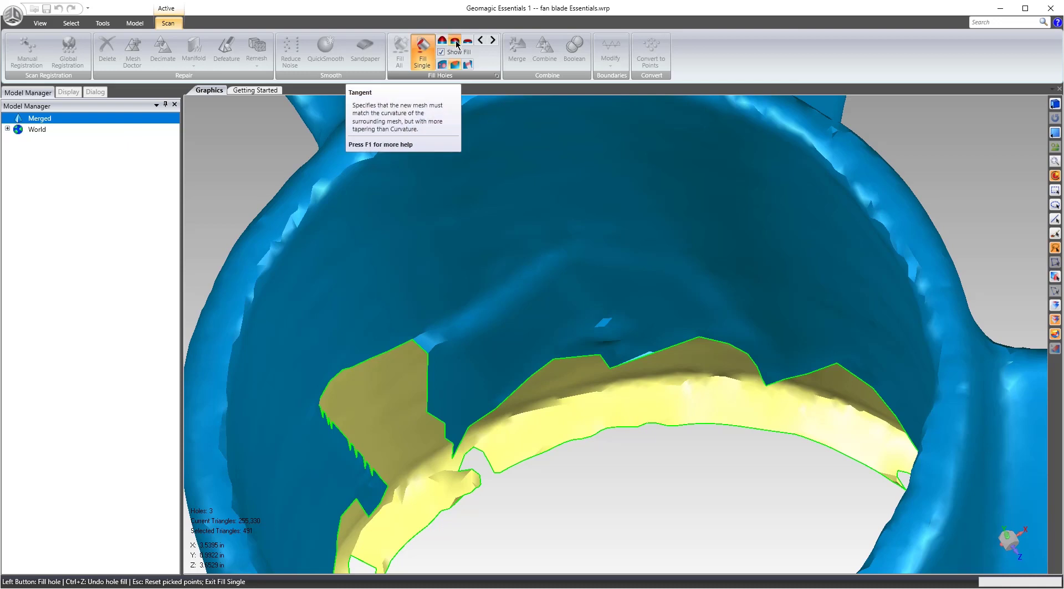
pyautogui.click(390, 488)
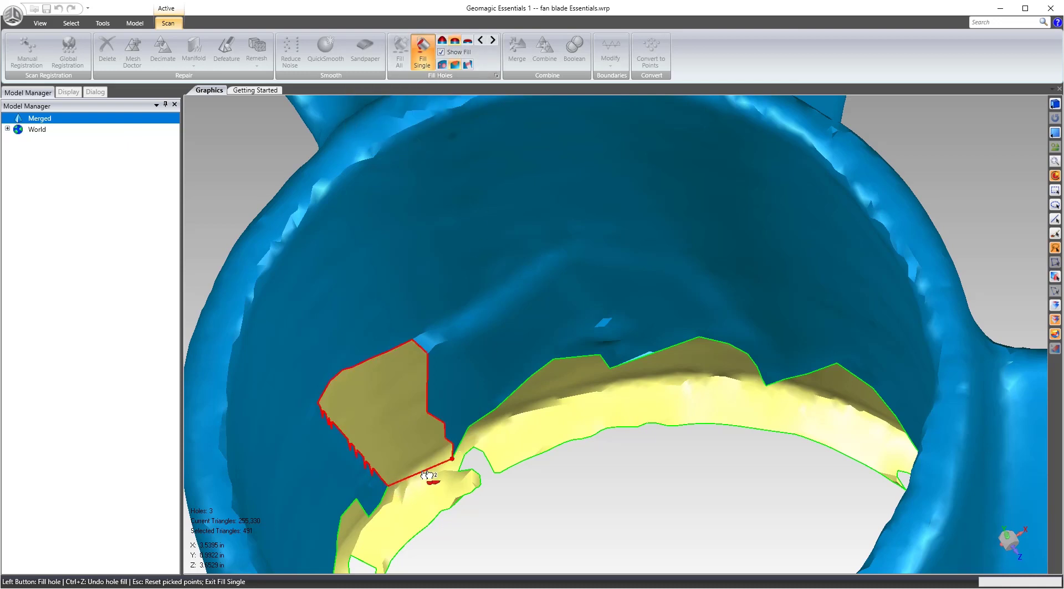
pyautogui.click(435, 420)
pyautogui.moveTo(430, 406); pyautogui.dragTo(601, 411, button='middle')
pyautogui.click(525, 381)
pyautogui.click(641, 404)
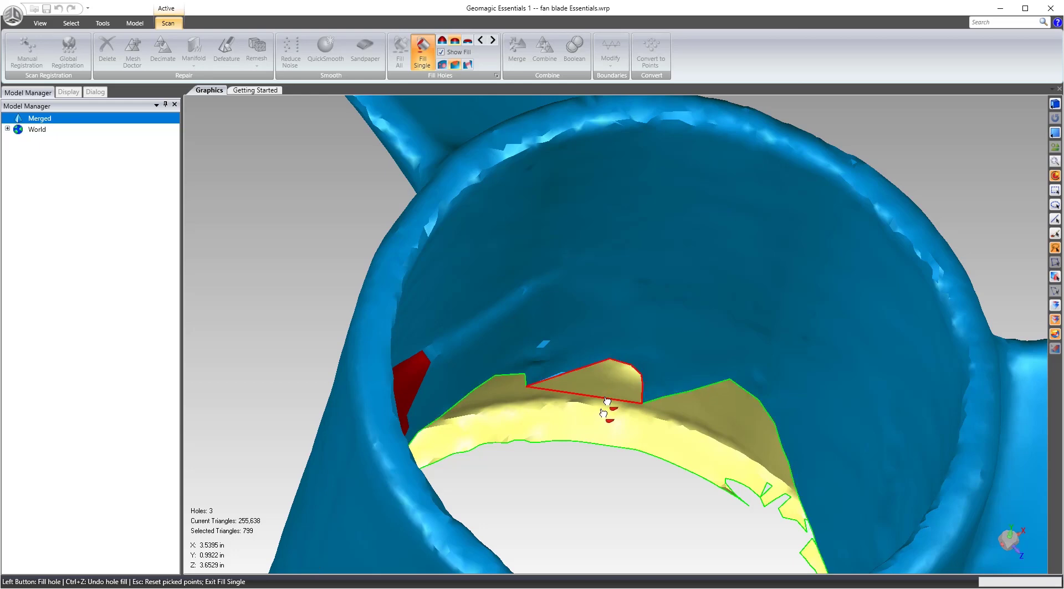
pyautogui.click(631, 375)
# - Fill two small notches along the hub hole's edge
pyautogui.moveTo(661, 386); pyautogui.dragTo(759, 416, button='middle')
pyautogui.scroll(-3, 762, 399)
pyautogui.scroll(8, 701, 249)
pyautogui.moveTo(700, 249); pyautogui.dragTo(665, 277, button='middle')
pyautogui.scroll(5, 705, 281)
pyautogui.scroll(-5, 705, 280)
pyautogui.scroll(-4, 703, 207)
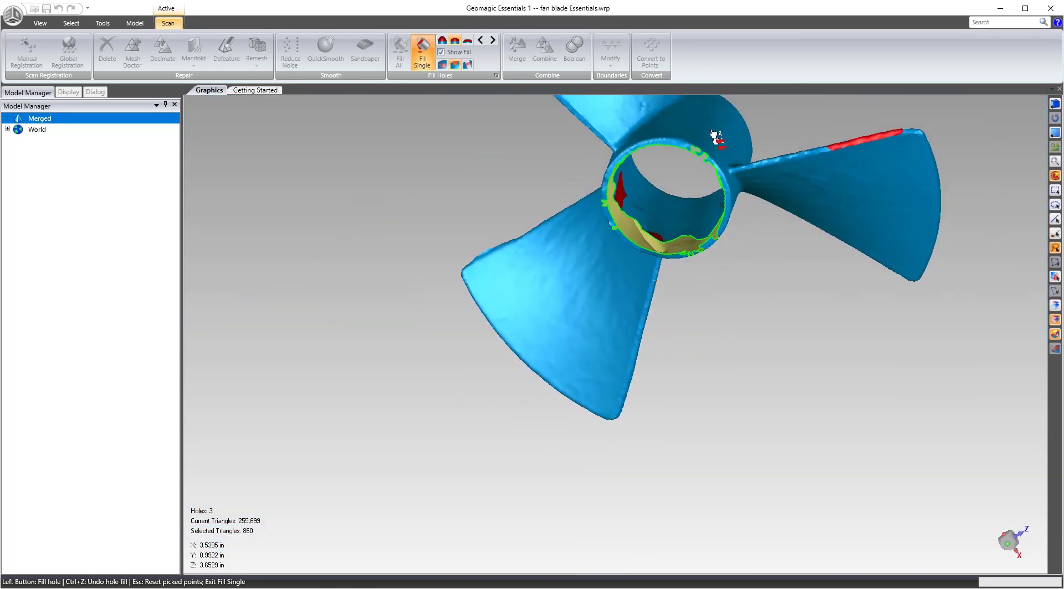
pyautogui.scroll(5, 674, 157)
pyautogui.scroll(5, 628, 358)
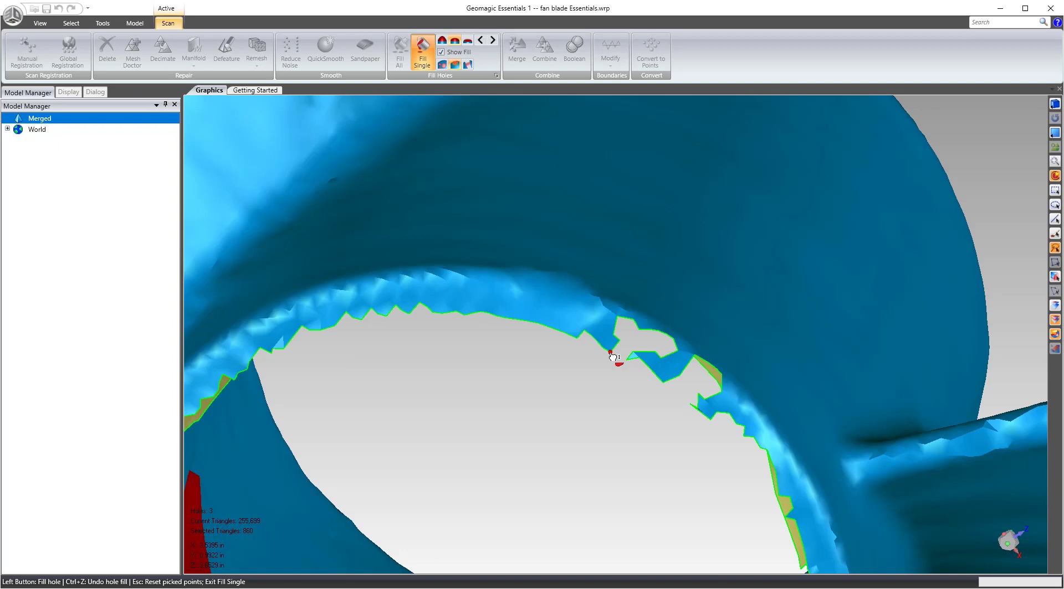
pyautogui.click(628, 359)
pyautogui.click(641, 339)
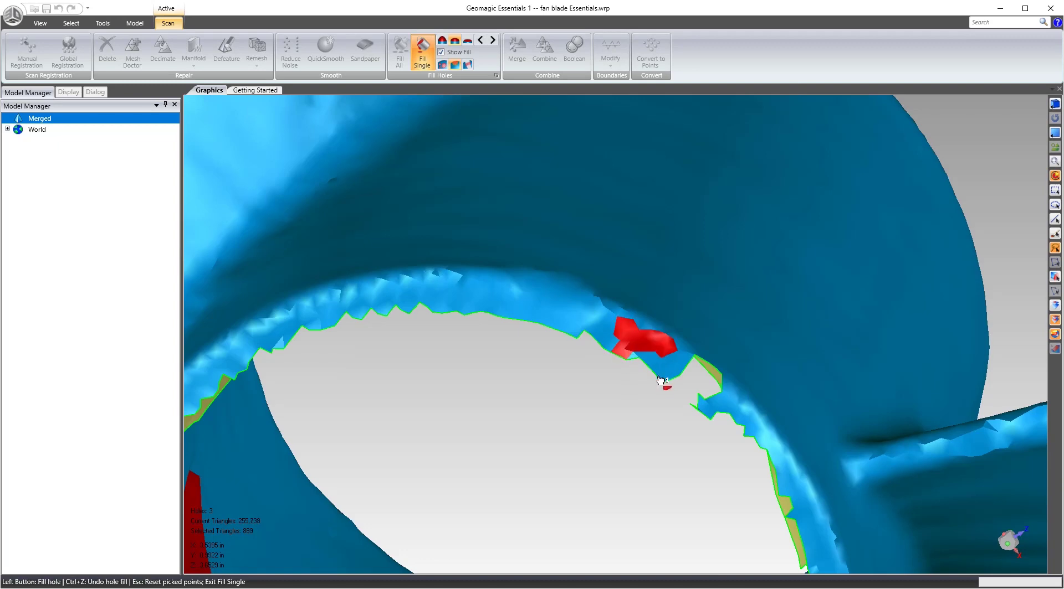
pyautogui.click(692, 399)
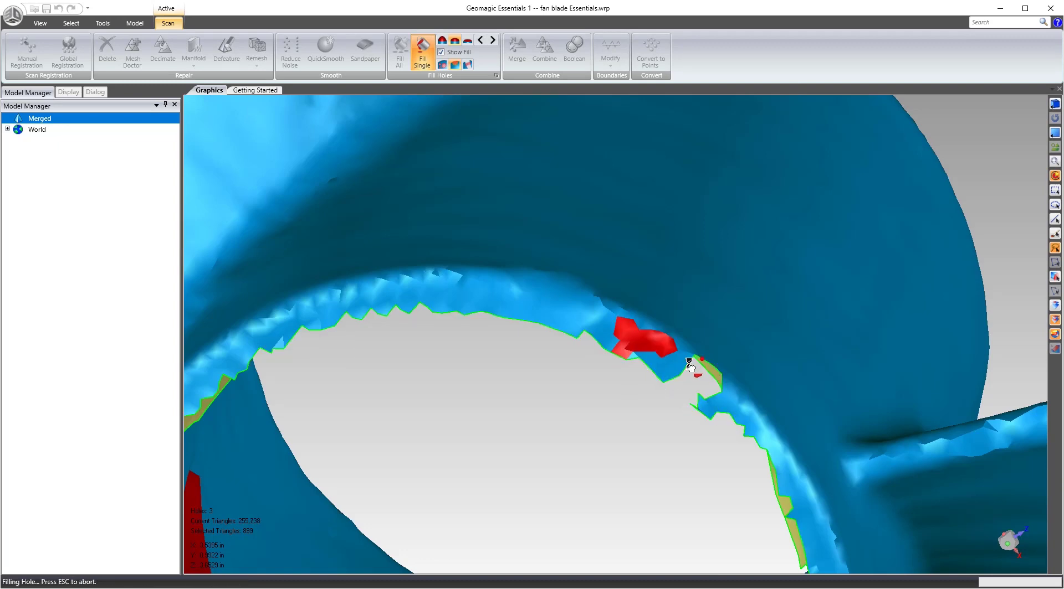
# - Patch one more section of the hub hole, bringing the mesh to 255,782 triangles
pyautogui.scroll(-4, 635, 316)
pyautogui.moveTo(635, 316); pyautogui.dragTo(613, 518, button='middle')
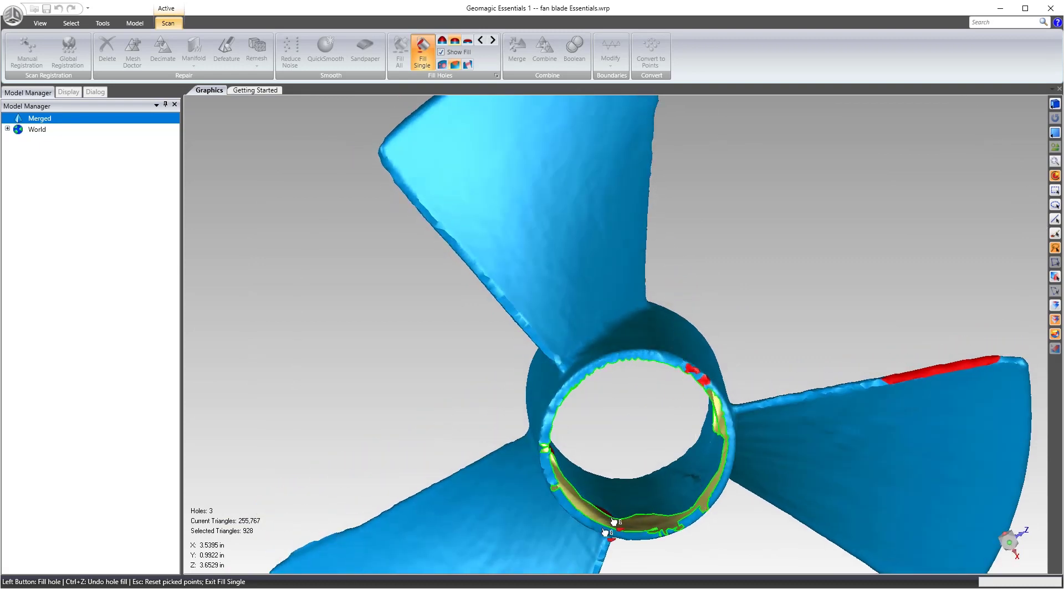
pyautogui.scroll(4, 508, 353)
pyautogui.scroll(3, 508, 353)
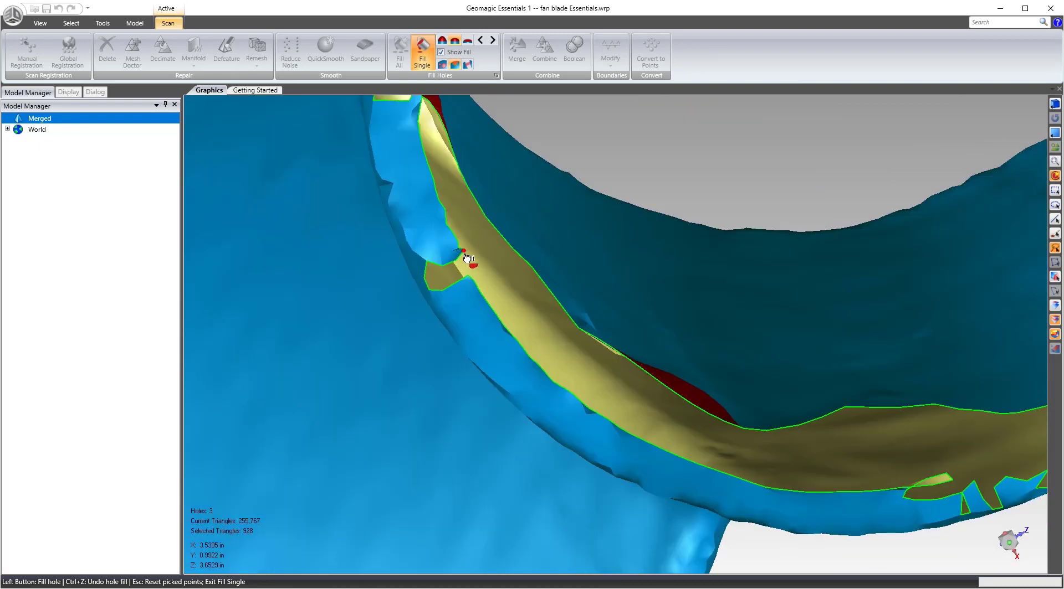
pyautogui.click(469, 275)
pyautogui.click(456, 284)
pyautogui.scroll(-6, 539, 308)
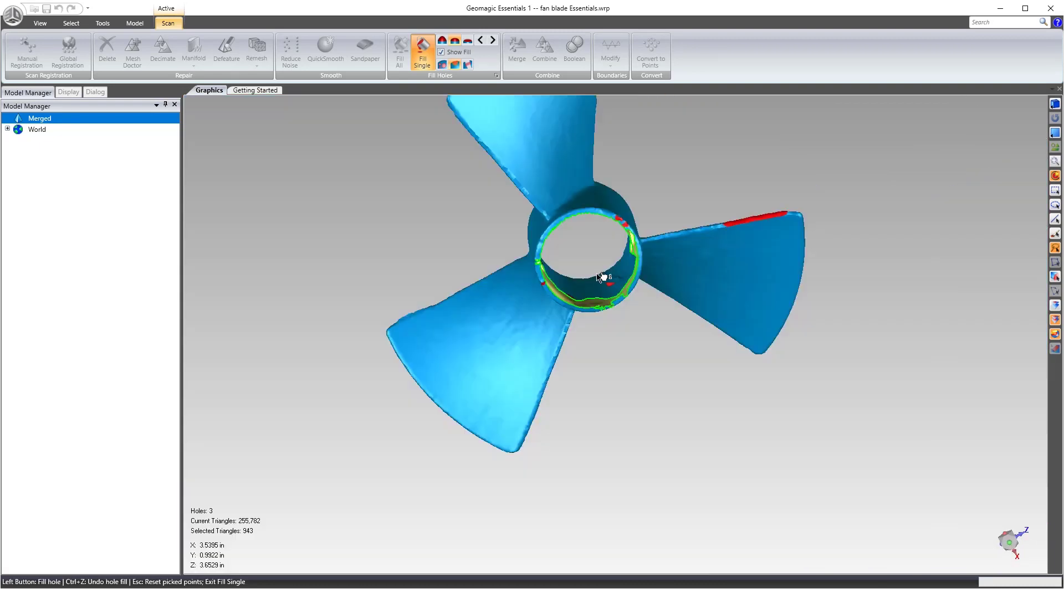
pyautogui.moveTo(539, 309); pyautogui.dragTo(576, 315, button='middle')
pyautogui.scroll(5, 623, 209)
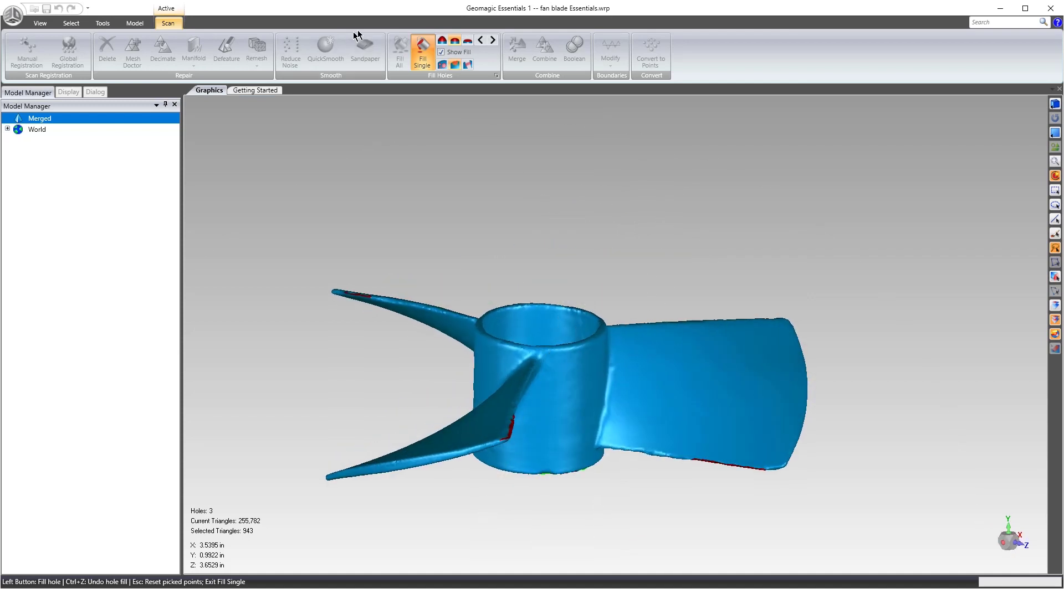
# - Exit hole filling and rerun Mesh Doctor, clearing 12 creased edges and 78 spikes
pyautogui.press('Escape')
pyautogui.moveTo(613, 308); pyautogui.dragTo(477, 256, button='middle')
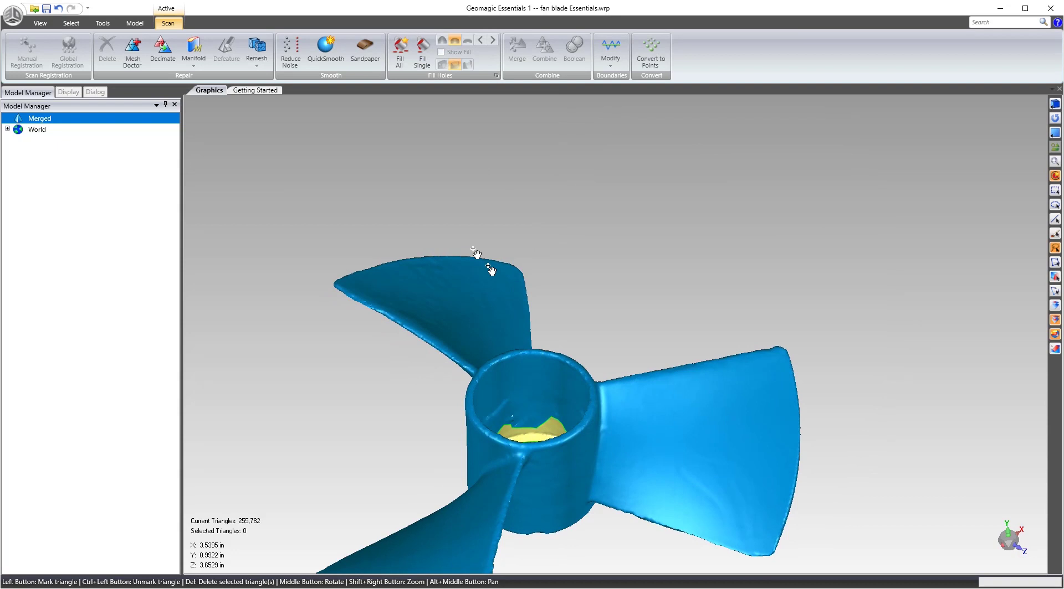
pyautogui.scroll(-2, 488, 246)
pyautogui.scroll(2, 401, 340)
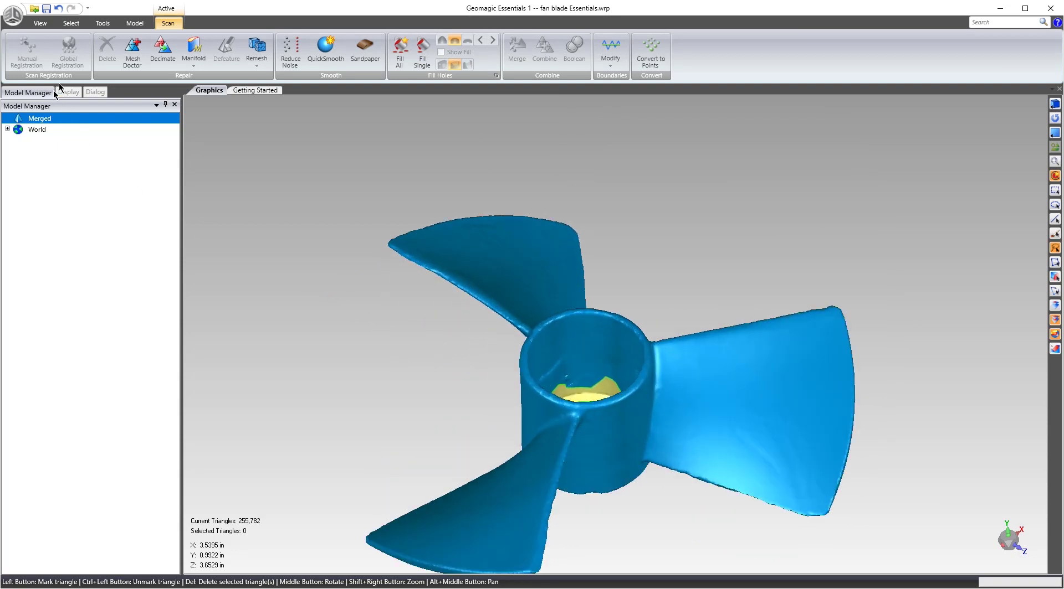
pyautogui.click(132, 49)
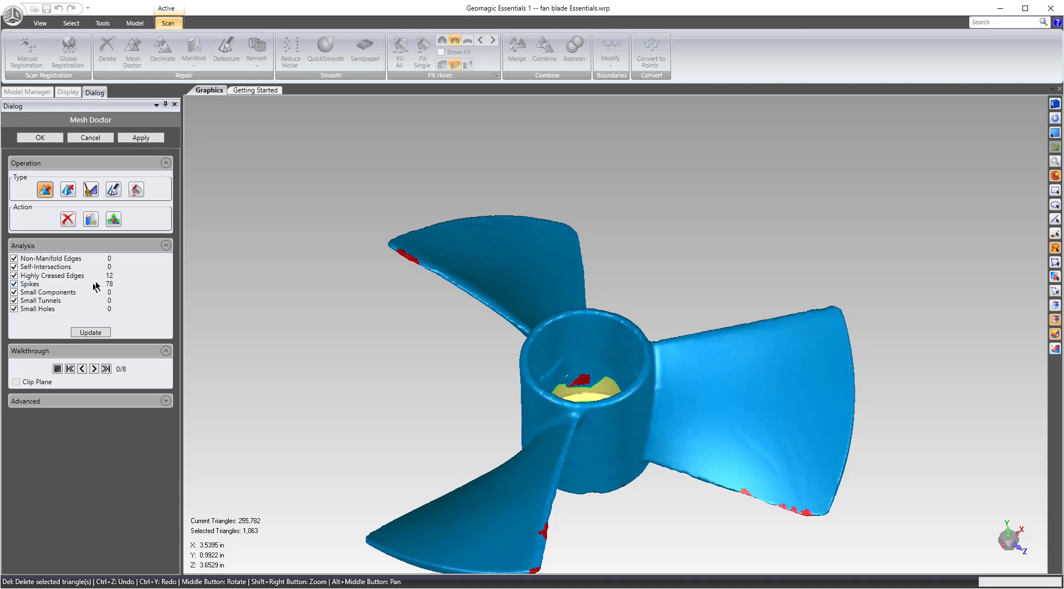
pyautogui.click(141, 138)
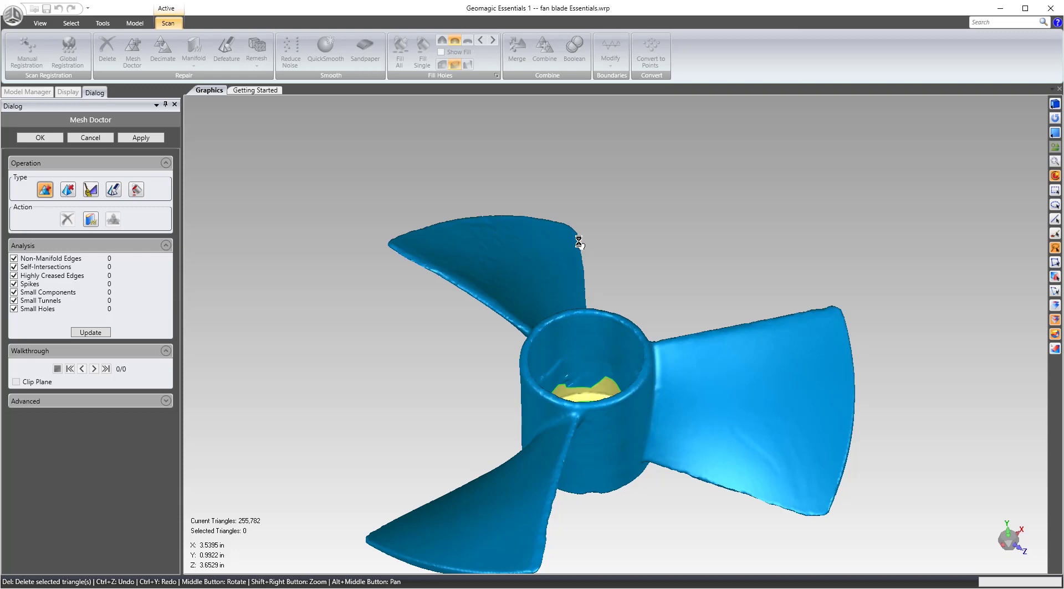
pyautogui.click(52, 138)
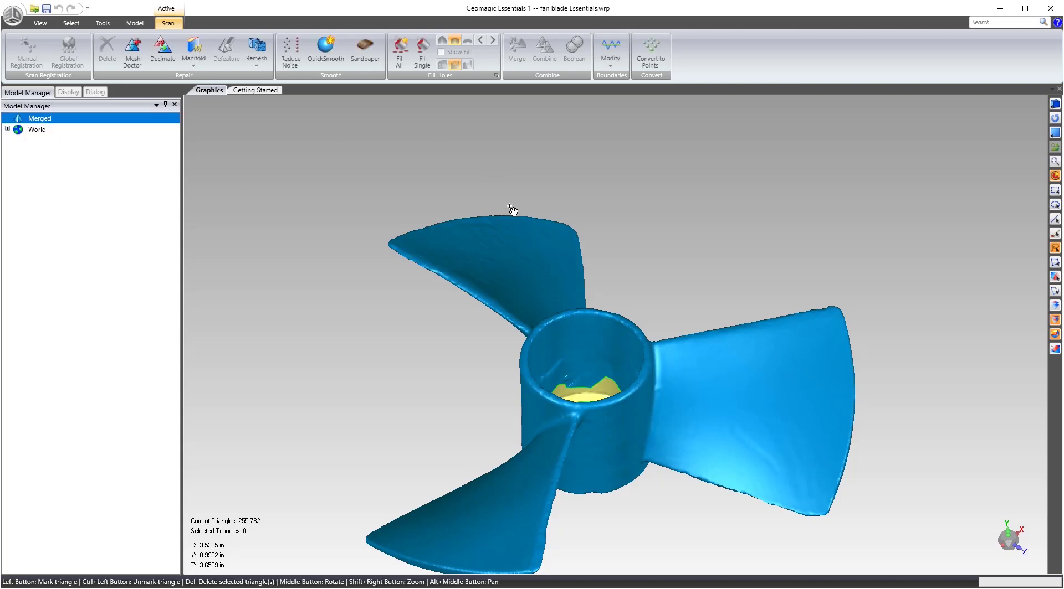
pyautogui.moveTo(513, 211); pyautogui.dragTo(499, 440, button='middle')
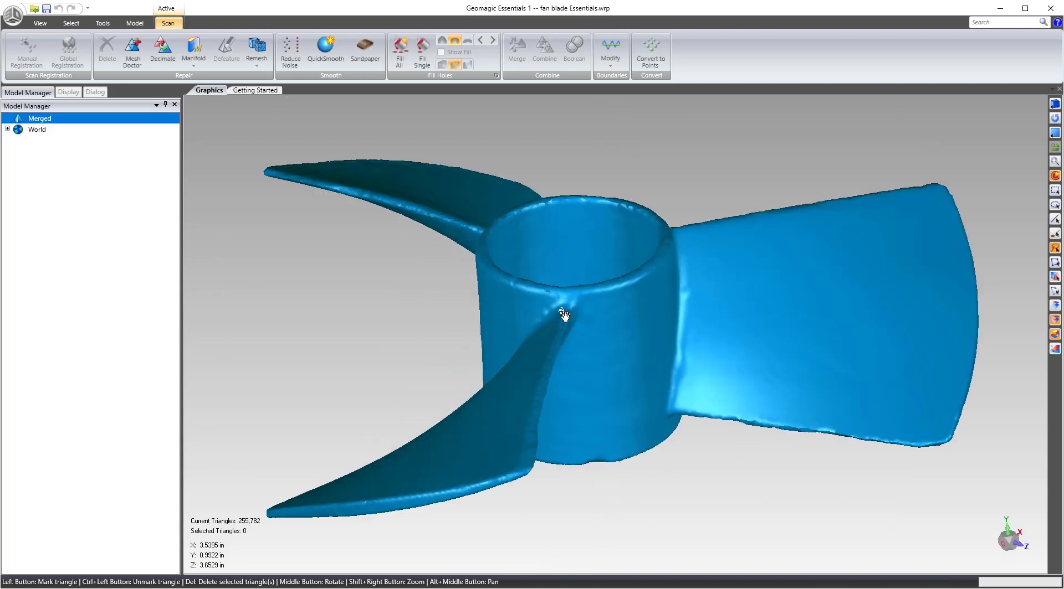
pyautogui.scroll(3, 613, 247)
pyautogui.moveTo(612, 247); pyautogui.dragTo(529, 296, button='middle')
pyautogui.scroll(-2, 488, 394)
pyautogui.scroll(-5, 511, 240)
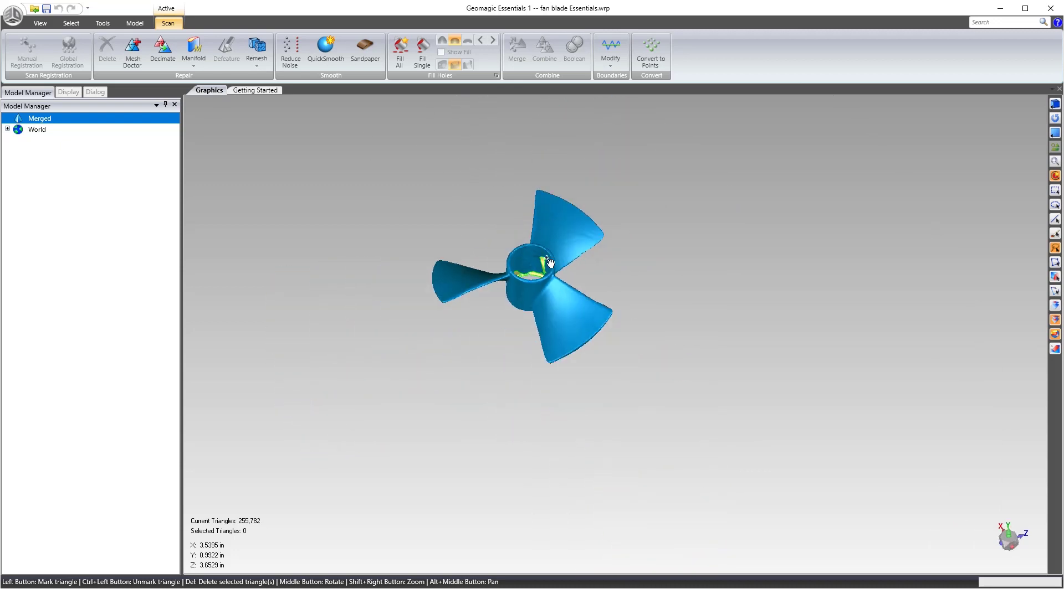
pyautogui.click(1009, 542)
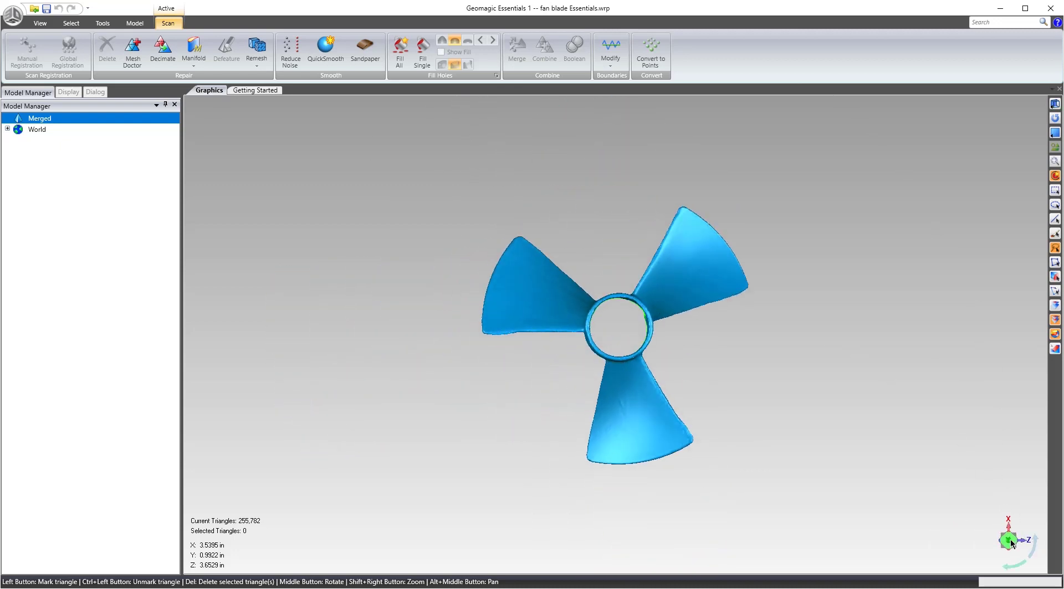
pyautogui.scroll(3, 838, 421)
pyautogui.scroll(-6, 845, 413)
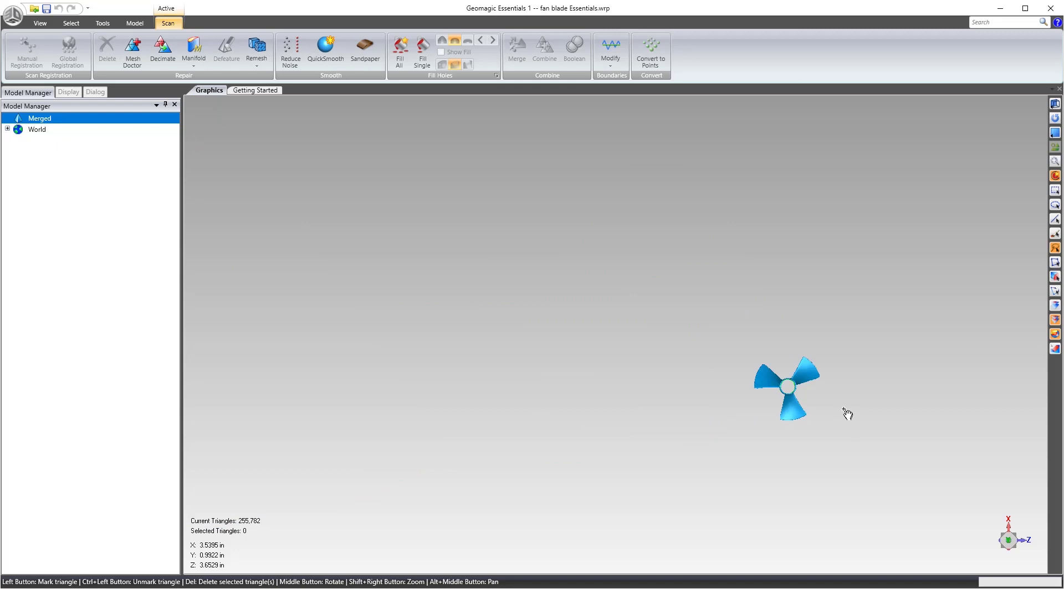
pyautogui.moveTo(1003, 540)
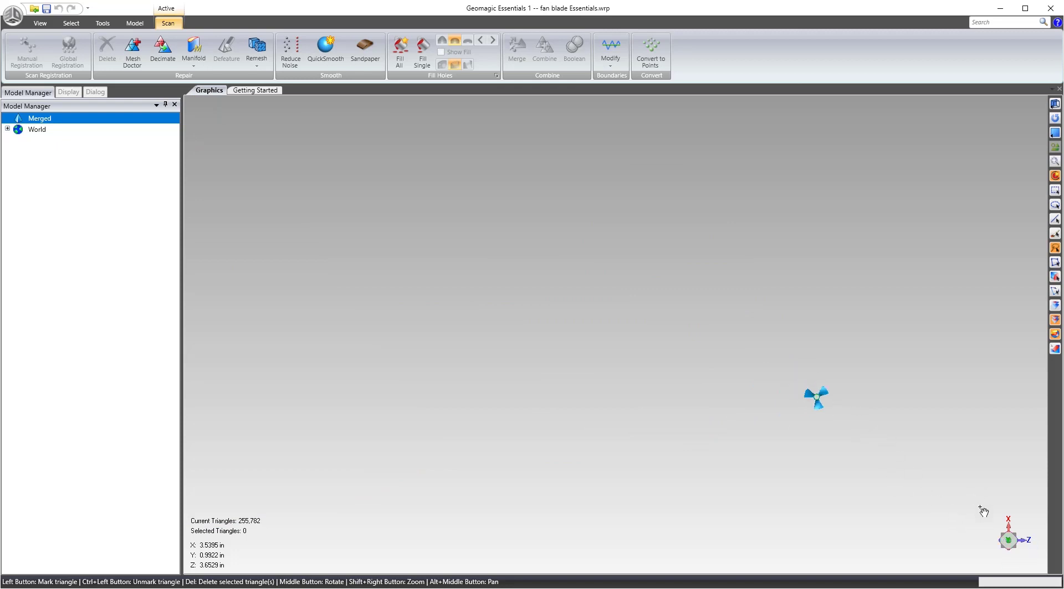
pyautogui.scroll(5, 826, 391)
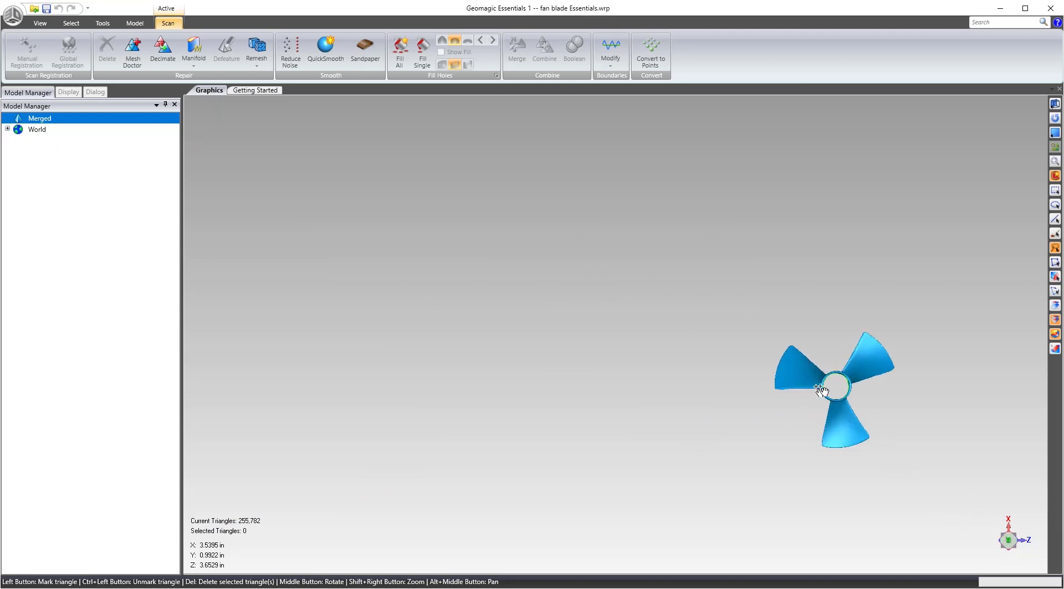
pyautogui.scroll(2, 880, 377)
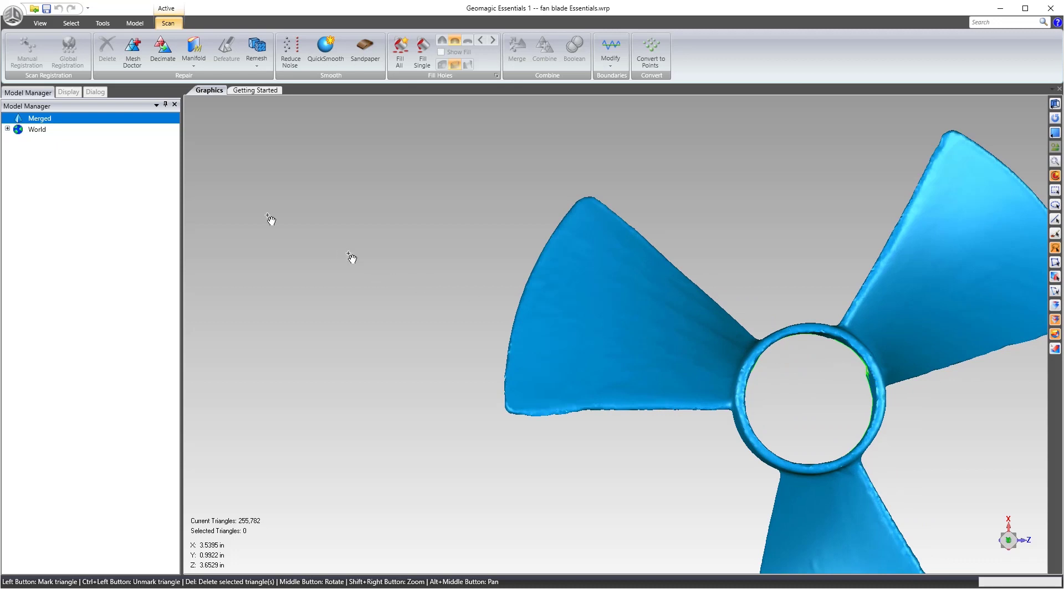
pyautogui.click(71, 93)
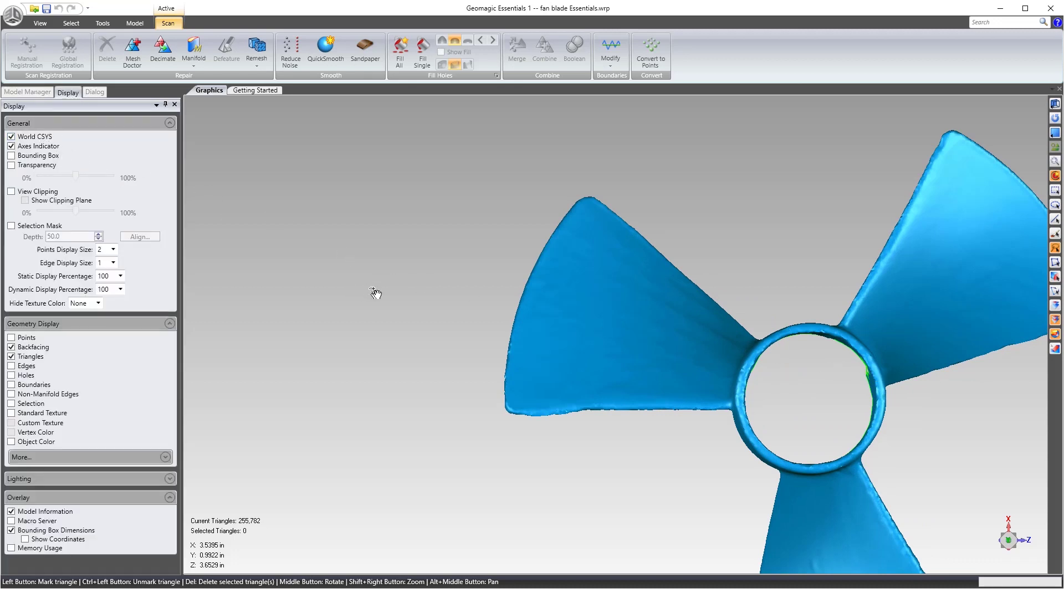
pyautogui.scroll(-5, 373, 294)
pyautogui.moveTo(447, 349); pyautogui.dragTo(499, 259, button='middle')
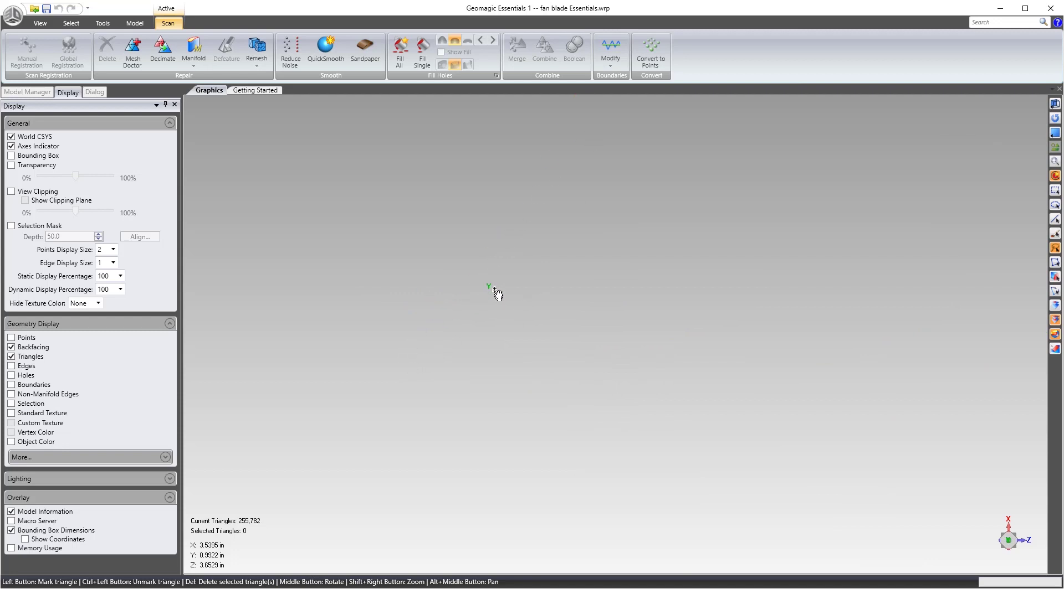
pyautogui.moveTo(506, 288)
pyautogui.mouseDown(button='middle')
pyautogui.moveTo(475, 226)
pyautogui.moveTo(489, 173)
pyautogui.moveTo(576, 224)
pyautogui.moveTo(490, 288)
pyautogui.mouseUp(button='middle')
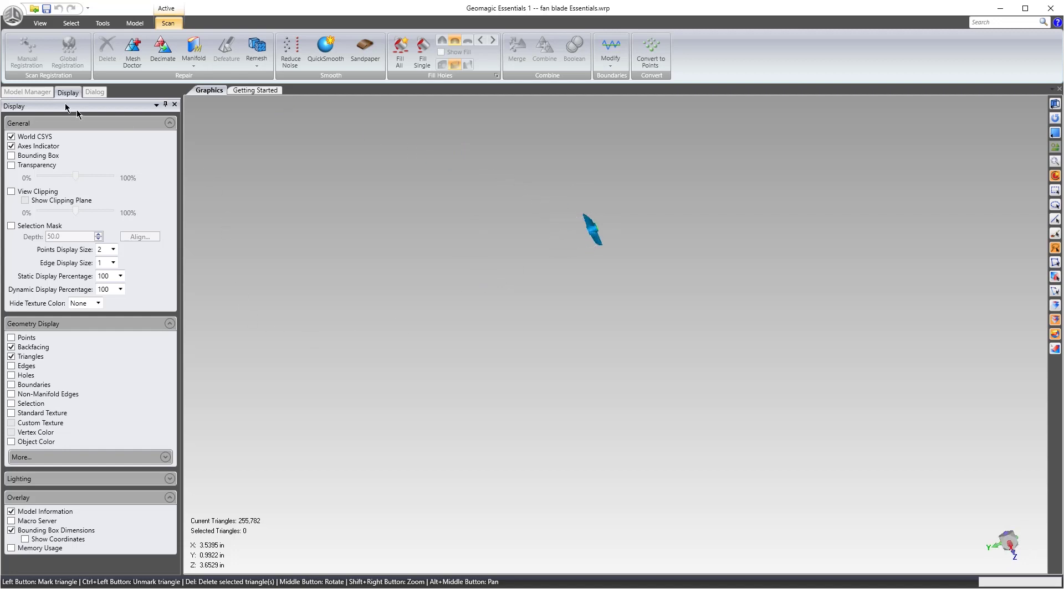
pyautogui.click(40, 94)
pyautogui.moveTo(615, 261); pyautogui.dragTo(570, 229, button='middle')
pyautogui.scroll(5, 637, 294)
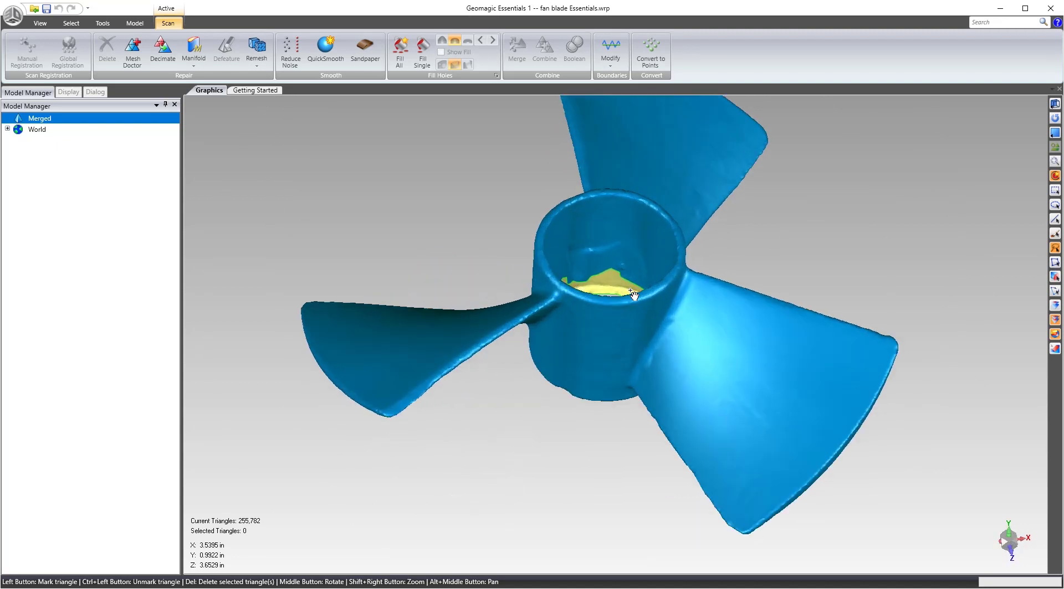
# - Turn the hub toward the view and bring up the Model tab's feature tools
pyautogui.moveTo(618, 299); pyautogui.dragTo(571, 261, button='middle')
pyautogui.scroll(-3, 598, 301)
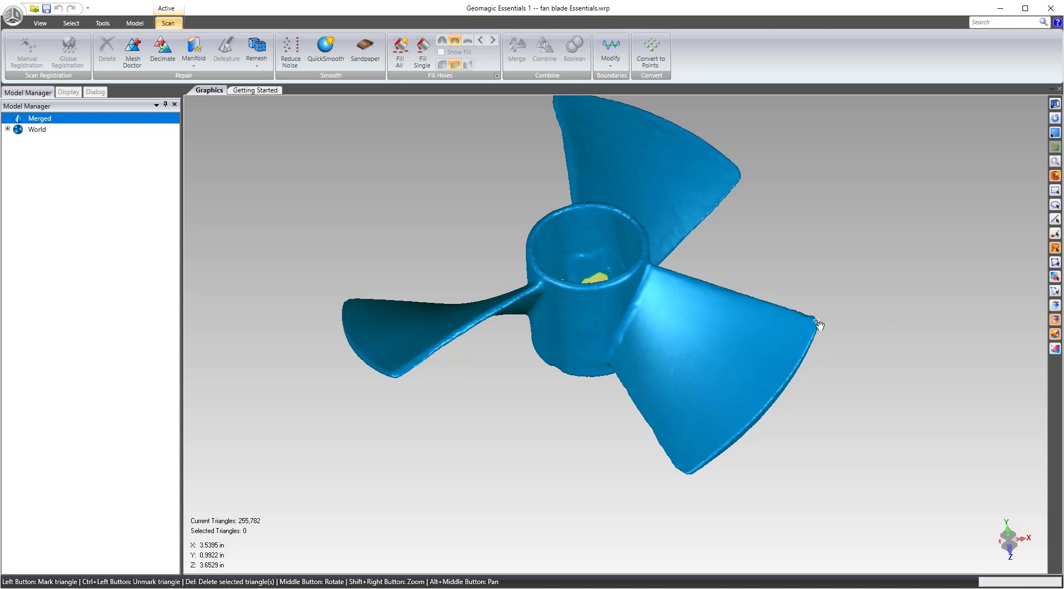
pyautogui.moveTo(814, 321); pyautogui.dragTo(657, 227, button='middle')
pyautogui.scroll(6, 657, 227)
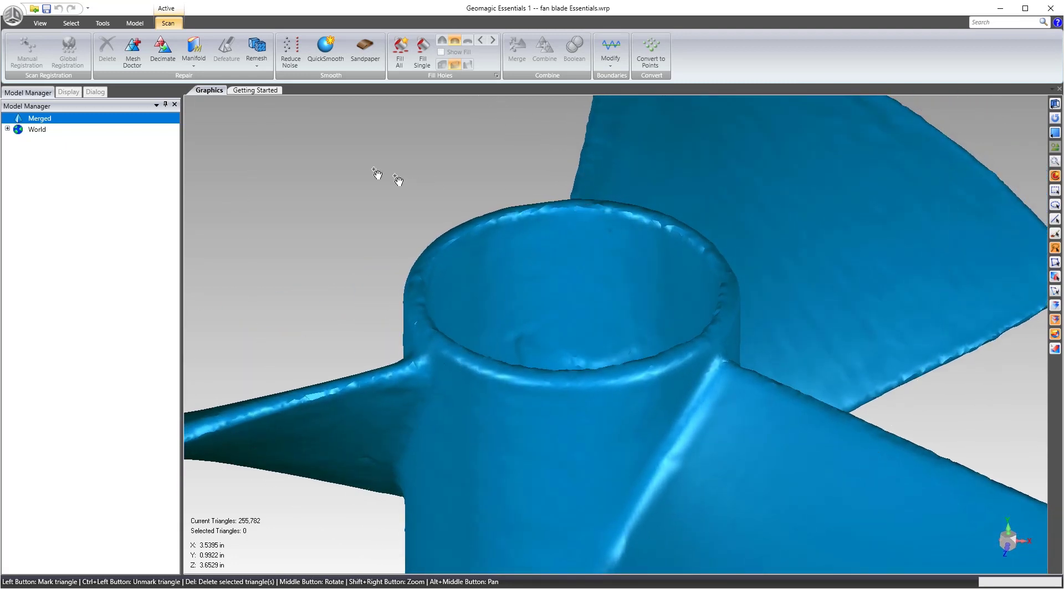
pyautogui.click(135, 25)
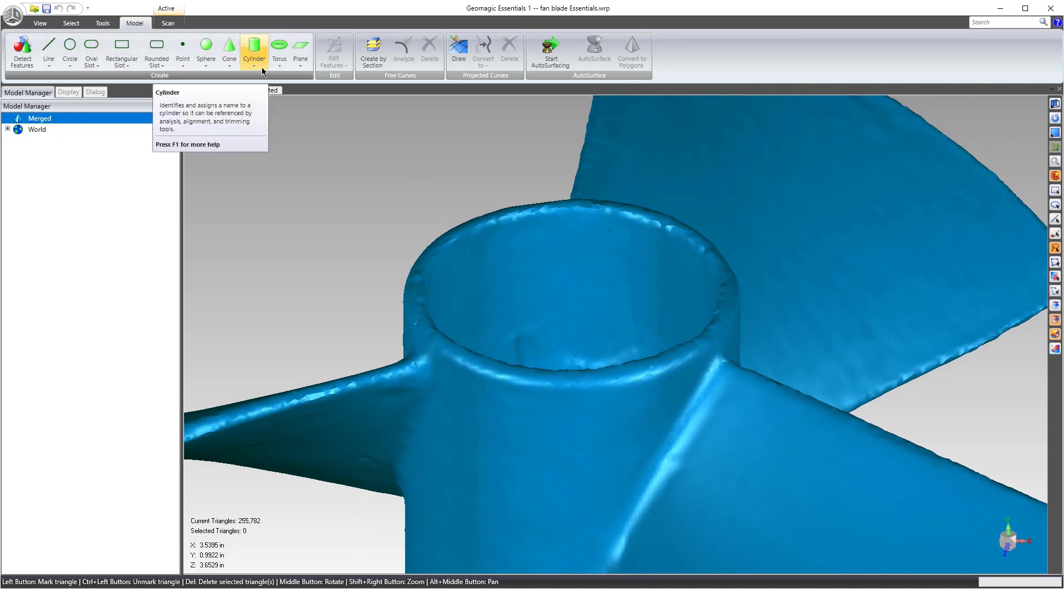
# - Start a Cylinder/Cone/Rotational Axis line and mark visible patches on the hub cylinder
pyautogui.click(48, 66)
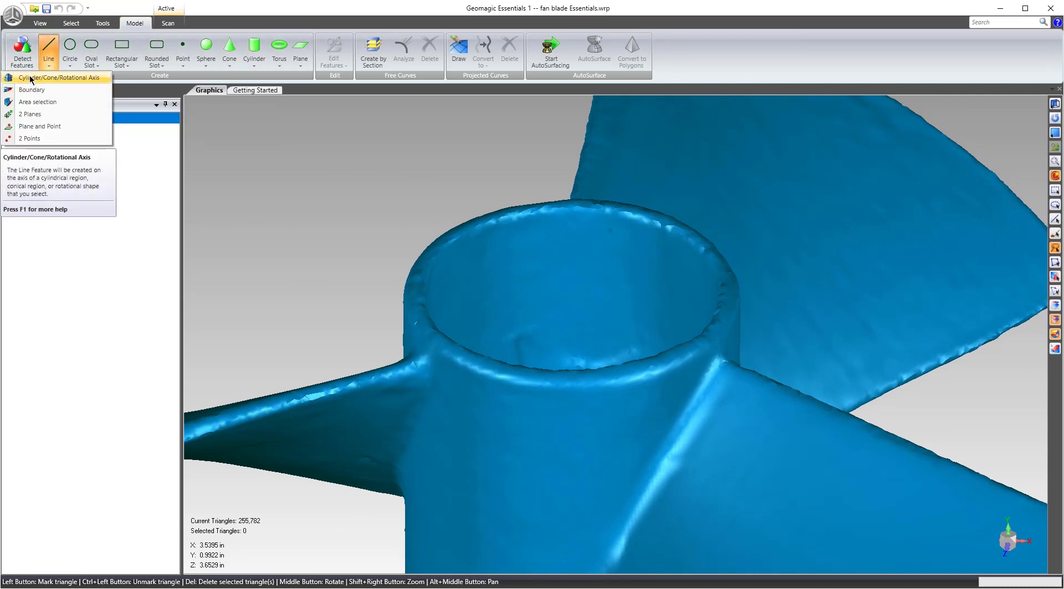
pyautogui.click(32, 78)
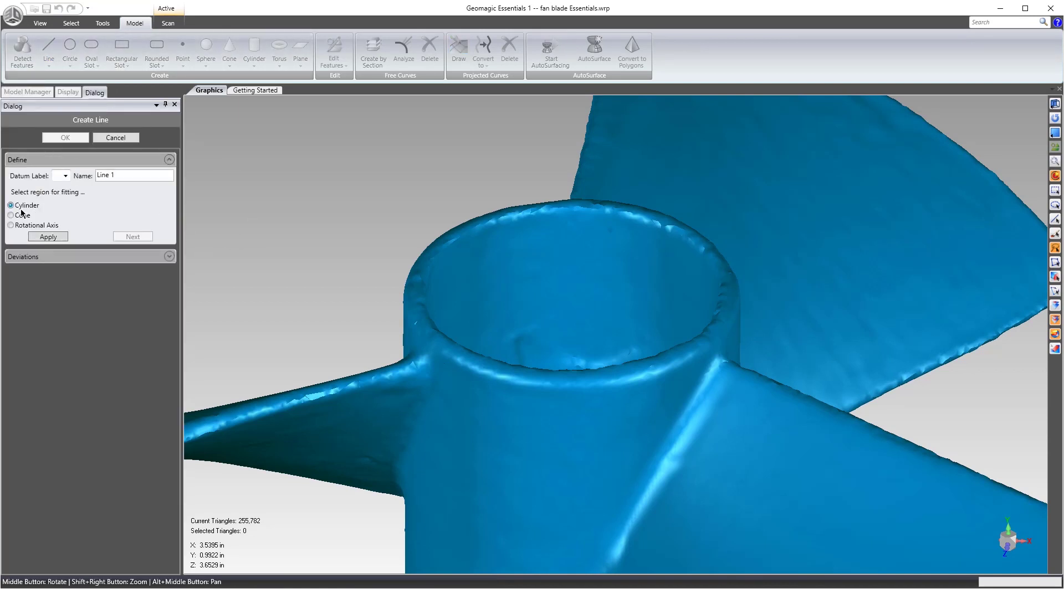
pyautogui.scroll(-3, 587, 139)
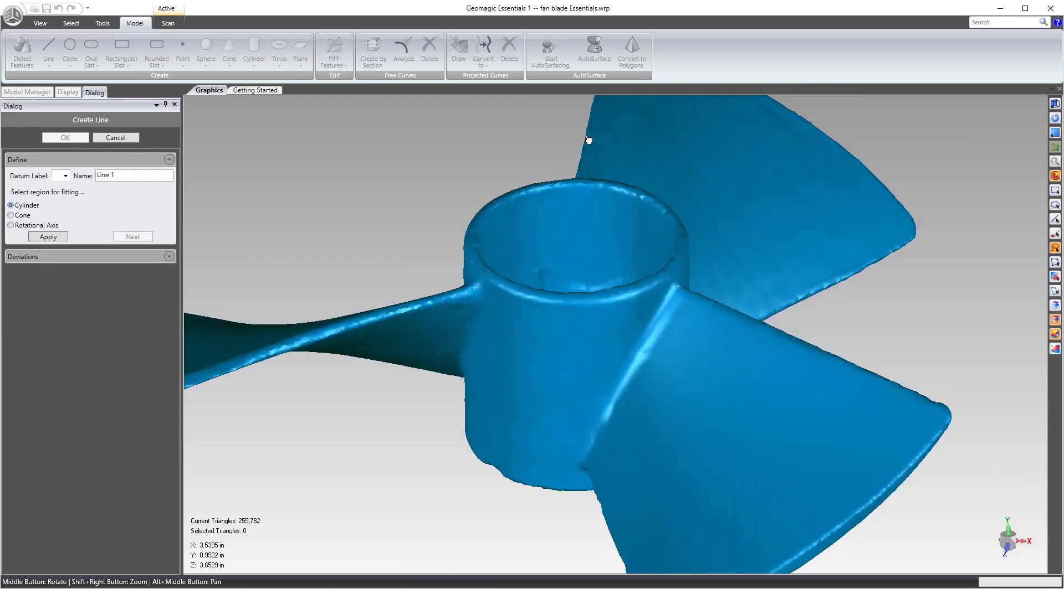
pyautogui.scroll(4, 558, 207)
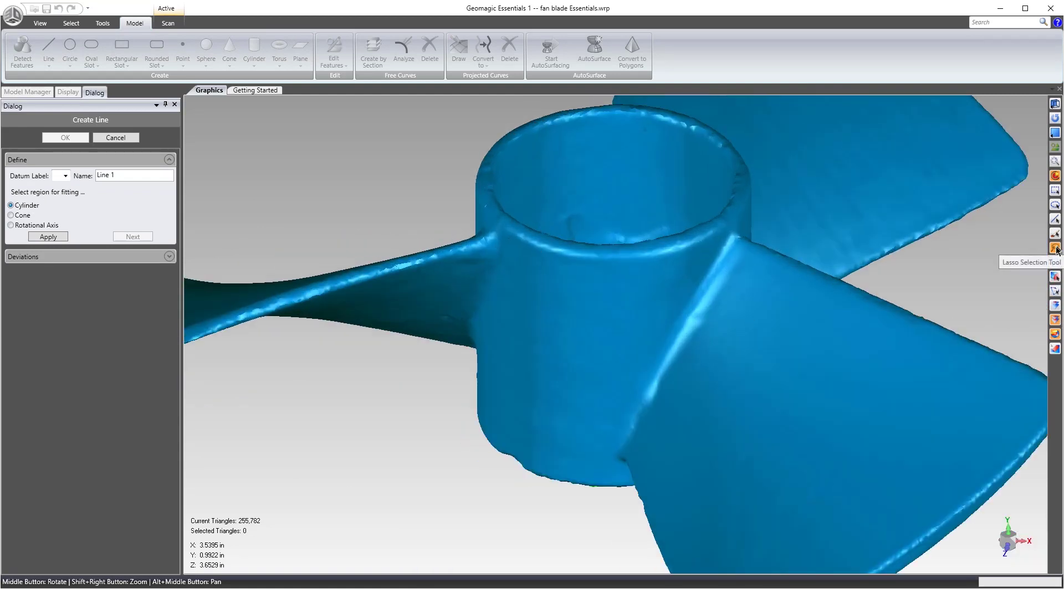
pyautogui.click(1056, 305)
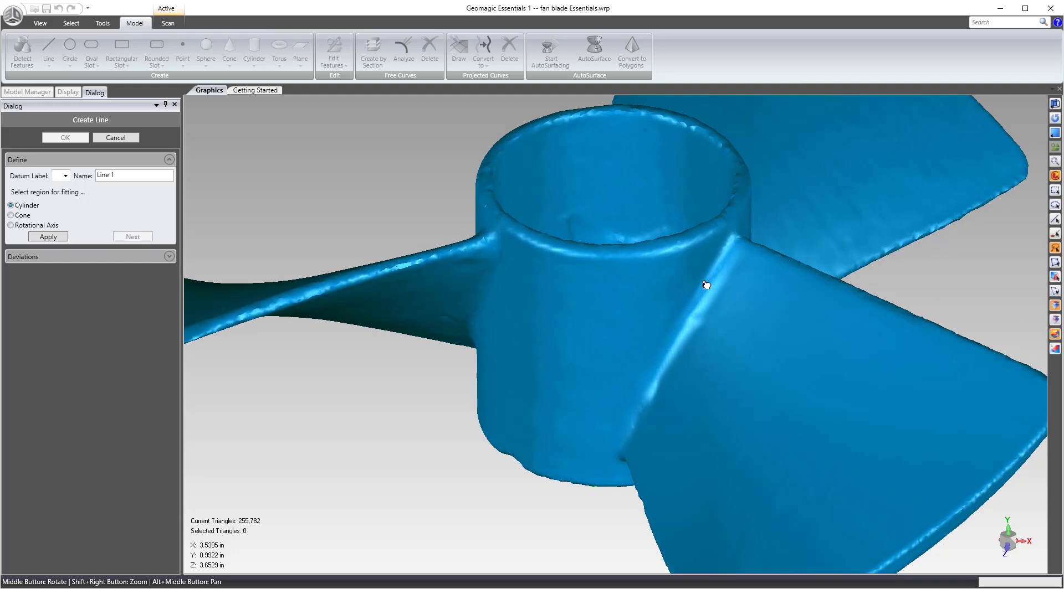
pyautogui.moveTo(642, 266)
pyautogui.mouseDown()
pyautogui.moveTo(541, 303)
pyautogui.moveTo(565, 344)
pyautogui.moveTo(587, 310)
pyautogui.mouseUp()
pyautogui.moveTo(571, 332)
pyautogui.mouseDown()
pyautogui.moveTo(518, 375)
pyautogui.moveTo(572, 382)
pyautogui.moveTo(604, 306)
pyautogui.moveTo(545, 395)
pyautogui.moveTo(570, 391)
pyautogui.mouseUp()
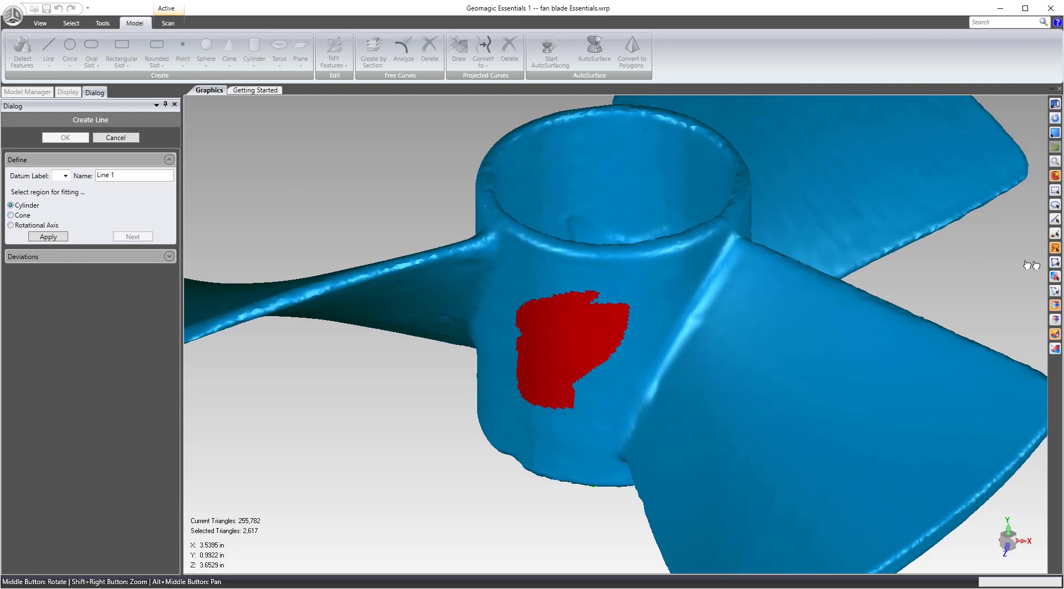
# - Grow the selection over the whole hub by crease angle and fit Line 1 as its axis
pyautogui.click(1057, 278)
pyautogui.moveTo(600, 362); pyautogui.dragTo(605, 332)
pyautogui.moveTo(607, 332); pyautogui.dragTo(805, 270, button='middle')
pyautogui.scroll(4, 593, 338)
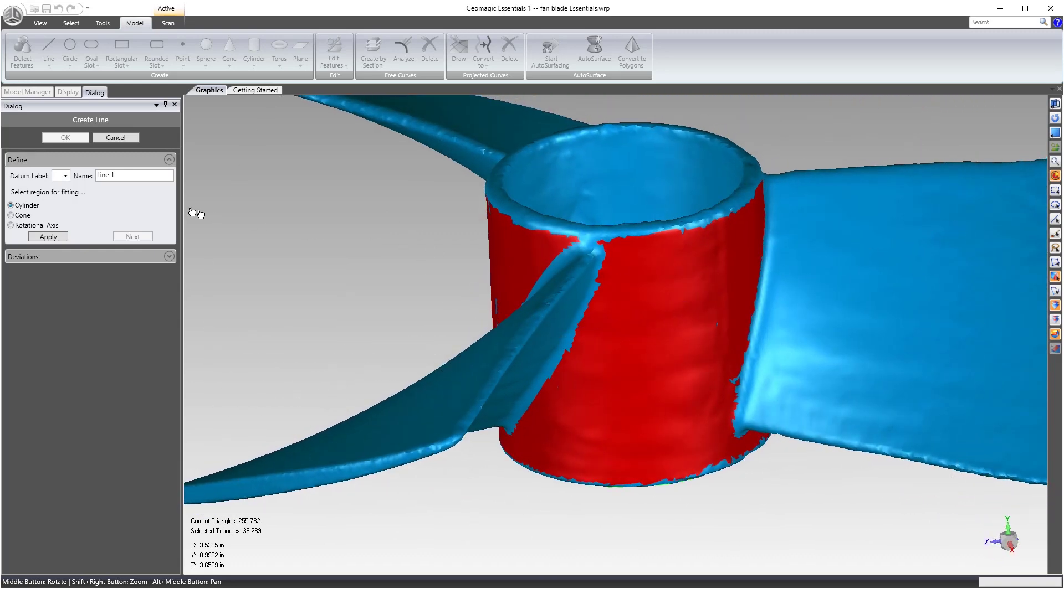
pyautogui.click(47, 237)
pyautogui.moveTo(573, 353); pyautogui.dragTo(317, 187, button='middle')
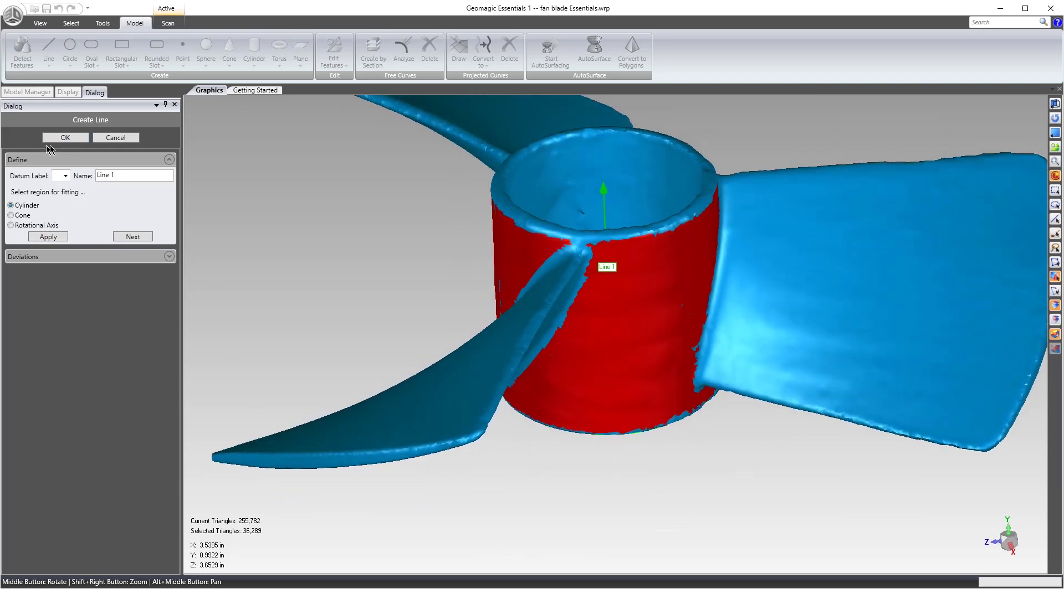
pyautogui.click(133, 238)
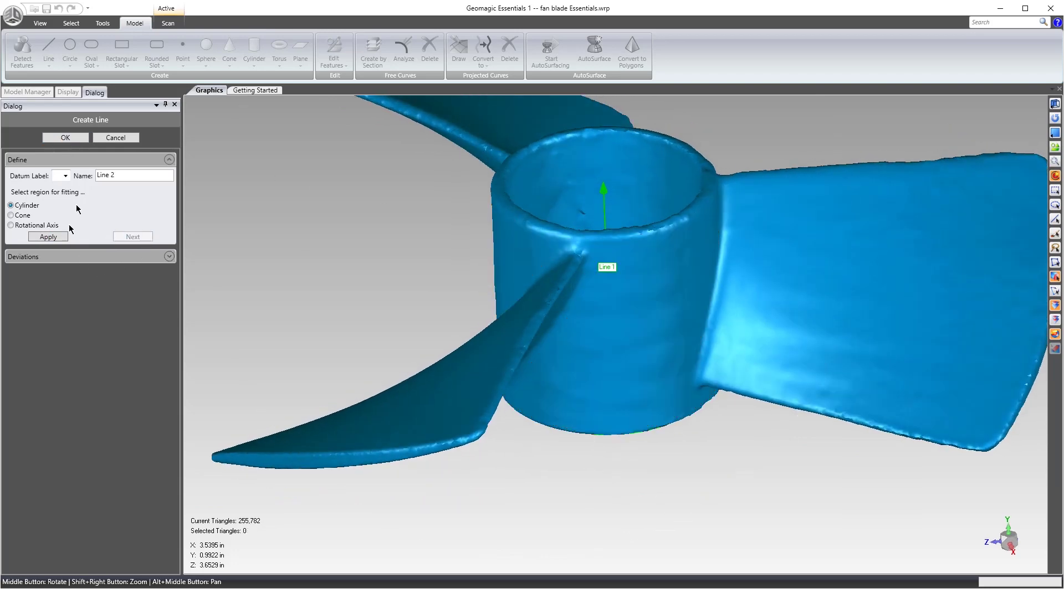
# - Finish the line tool and turn the fan to look down into the hub
pyautogui.click(116, 138)
pyautogui.moveTo(511, 333); pyautogui.dragTo(556, 316, button='middle')
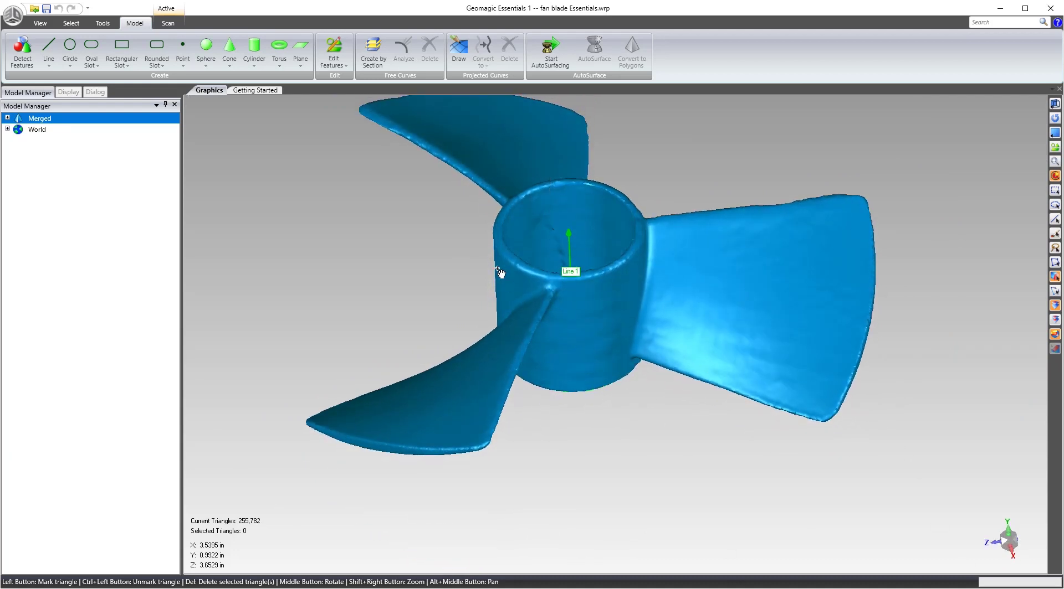
pyautogui.scroll(-2, 515, 261)
pyautogui.scroll(5, 532, 217)
pyautogui.moveTo(533, 213); pyautogui.dragTo(380, 208, button='middle')
pyautogui.scroll(3, 535, 419)
pyautogui.moveTo(385, 352)
pyautogui.mouseDown(button='middle')
pyautogui.moveTo(360, 335)
pyautogui.moveTo(363, 295)
pyautogui.moveTo(389, 532)
pyautogui.moveTo(382, 371)
pyautogui.moveTo(399, 360)
pyautogui.mouseUp(button='middle')
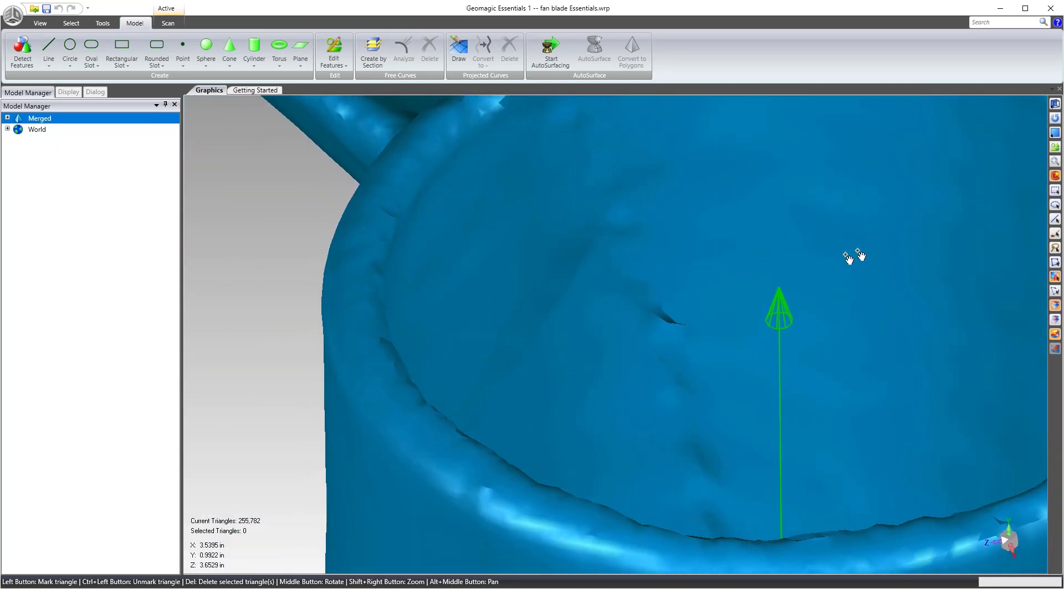
# - Mark individual triangles along the upper and lower parts of the hub's top rim
pyautogui.click(1055, 248)
pyautogui.click(355, 279)
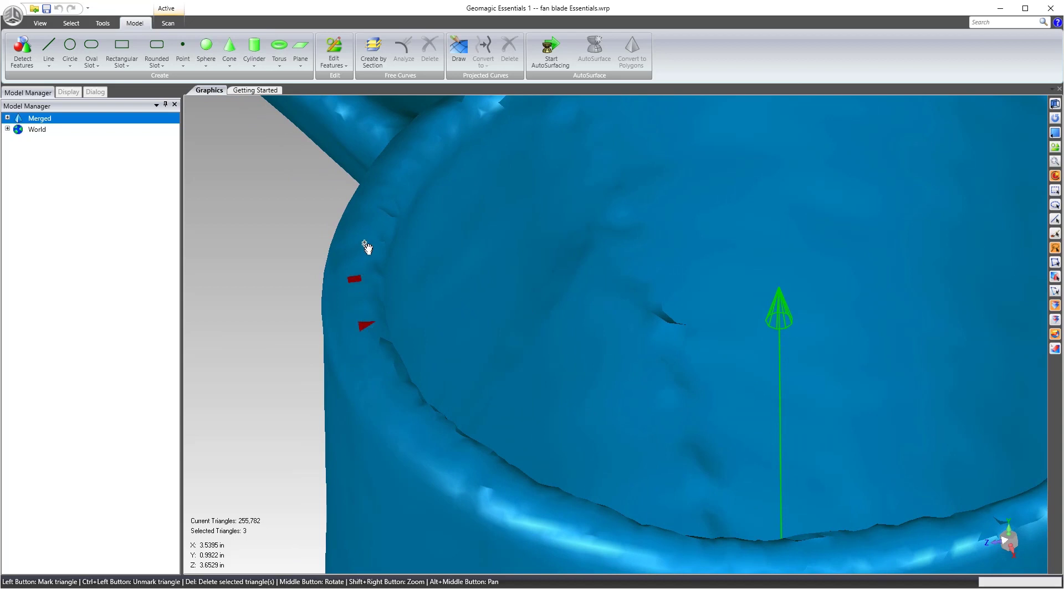
pyautogui.click(363, 233)
pyautogui.click(381, 189)
pyautogui.click(394, 165)
pyautogui.click(457, 465)
pyautogui.click(519, 488)
pyautogui.click(584, 527)
pyautogui.click(636, 539)
# - Mark more rim triangles on the right side until about 53 are selected
pyautogui.scroll(-5, 953, 421)
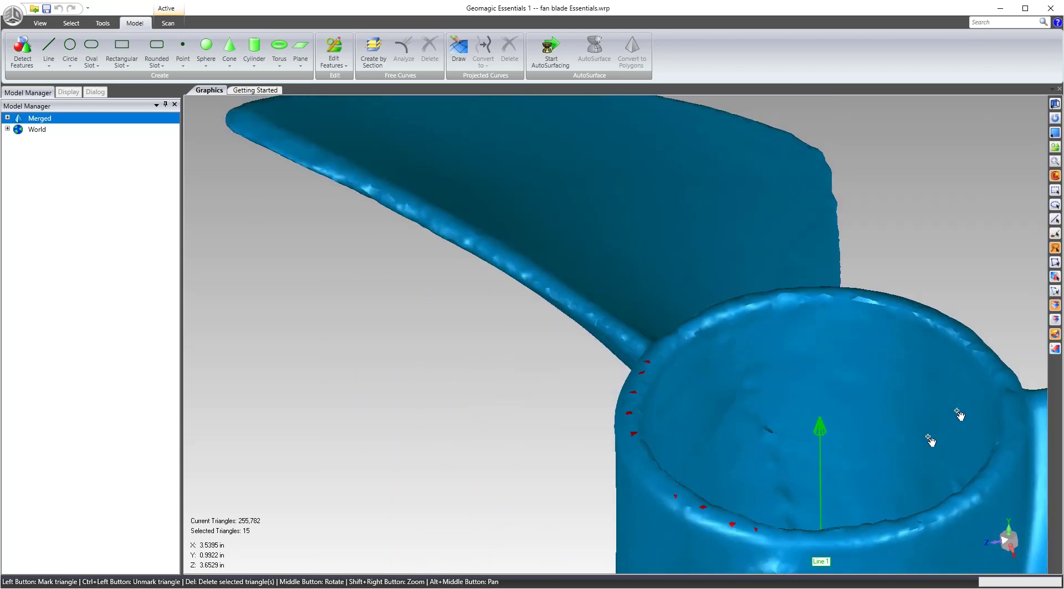
pyautogui.scroll(4, 1012, 450)
pyautogui.click(998, 409)
pyautogui.click(915, 281)
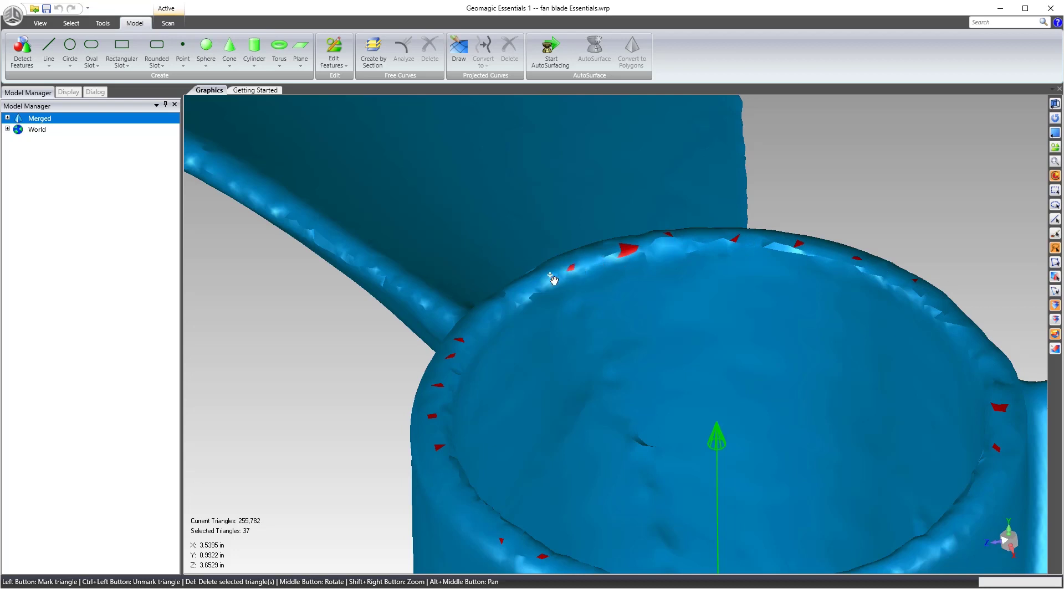
pyautogui.click(516, 297)
pyautogui.moveTo(495, 318); pyautogui.dragTo(489, 400, button='middle')
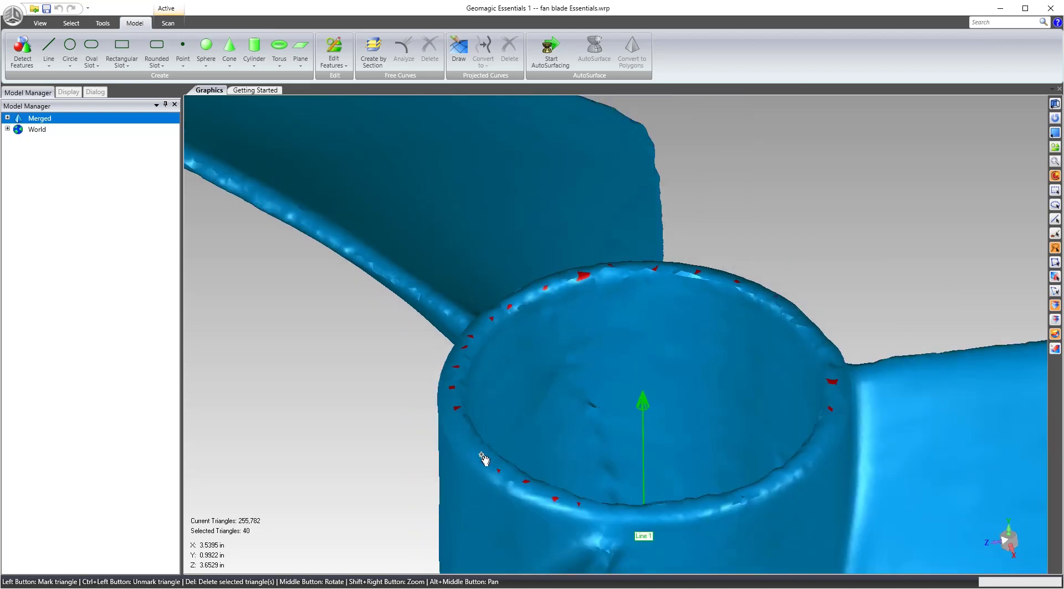
pyautogui.click(699, 511)
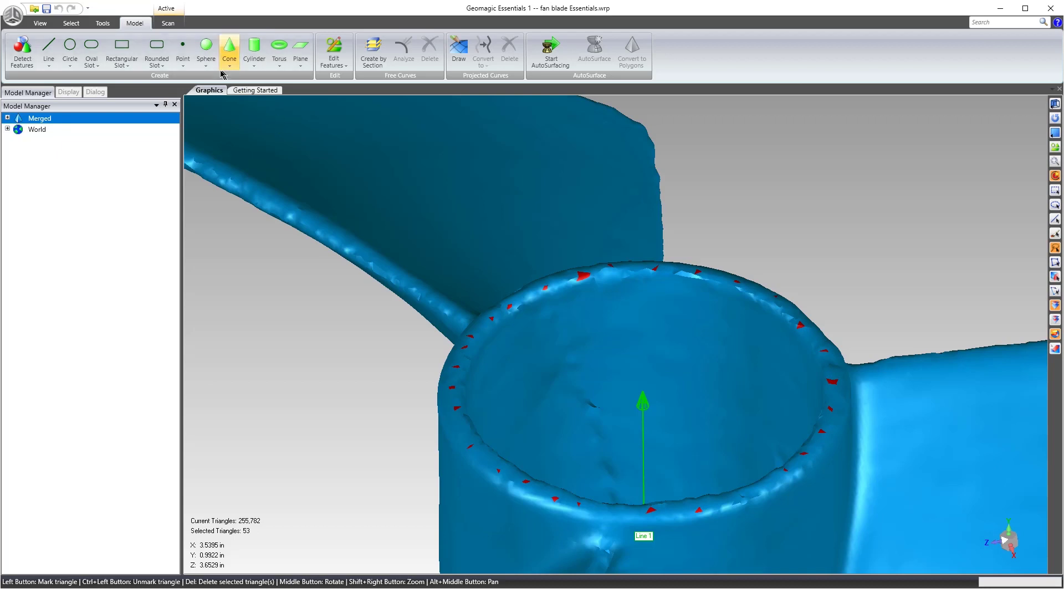
# - Fit Plane 1 to the marked hub-rim triangles from the right-click Plane option
pyautogui.rightClick(869, 200)
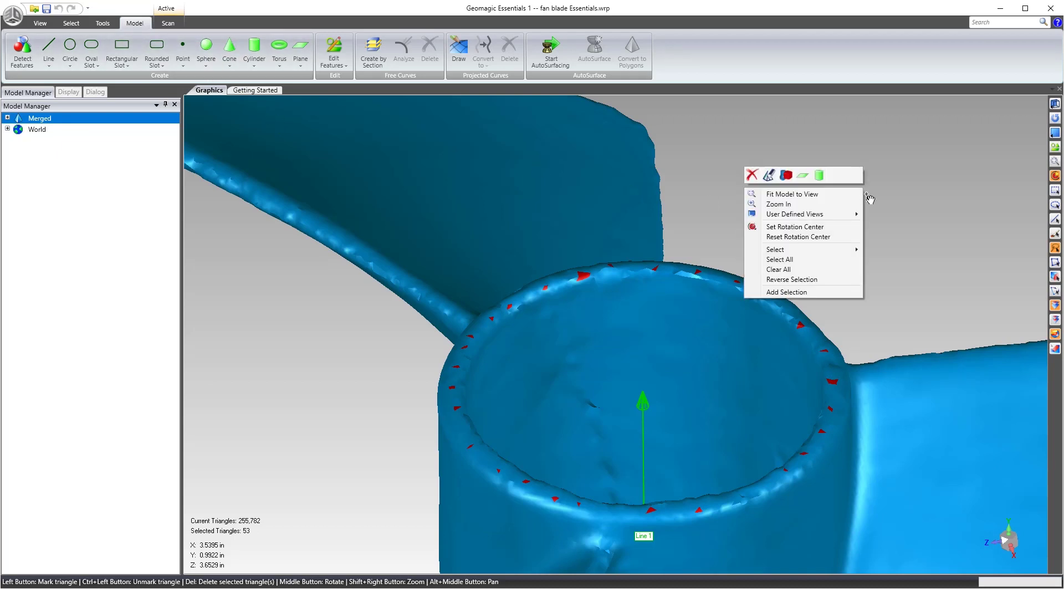
pyautogui.click(802, 176)
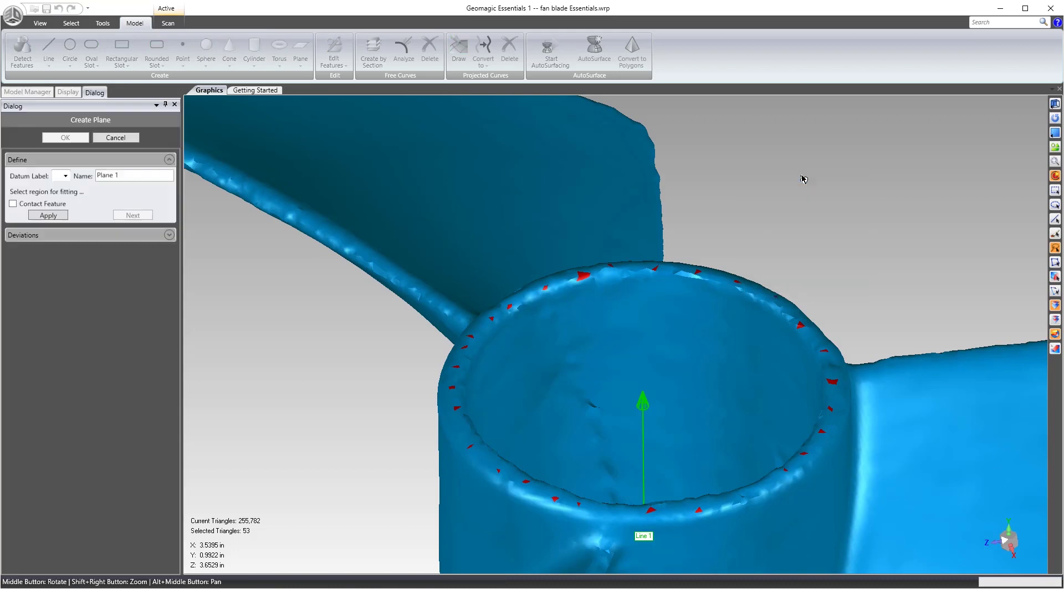
pyautogui.click(44, 216)
pyautogui.moveTo(646, 408); pyautogui.dragTo(252, 245, button='middle')
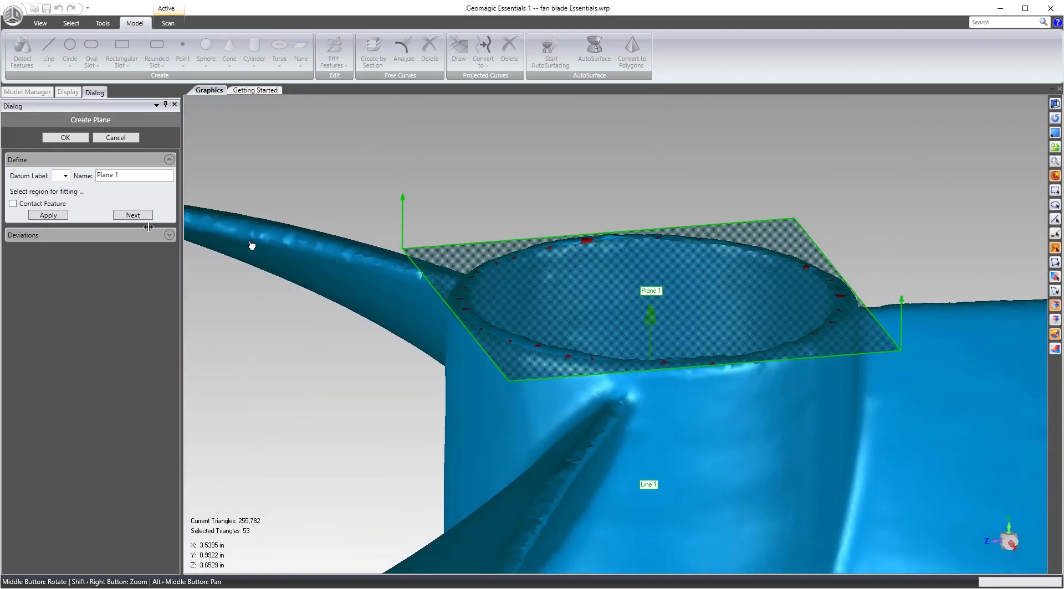
pyautogui.click(133, 214)
pyautogui.click(76, 138)
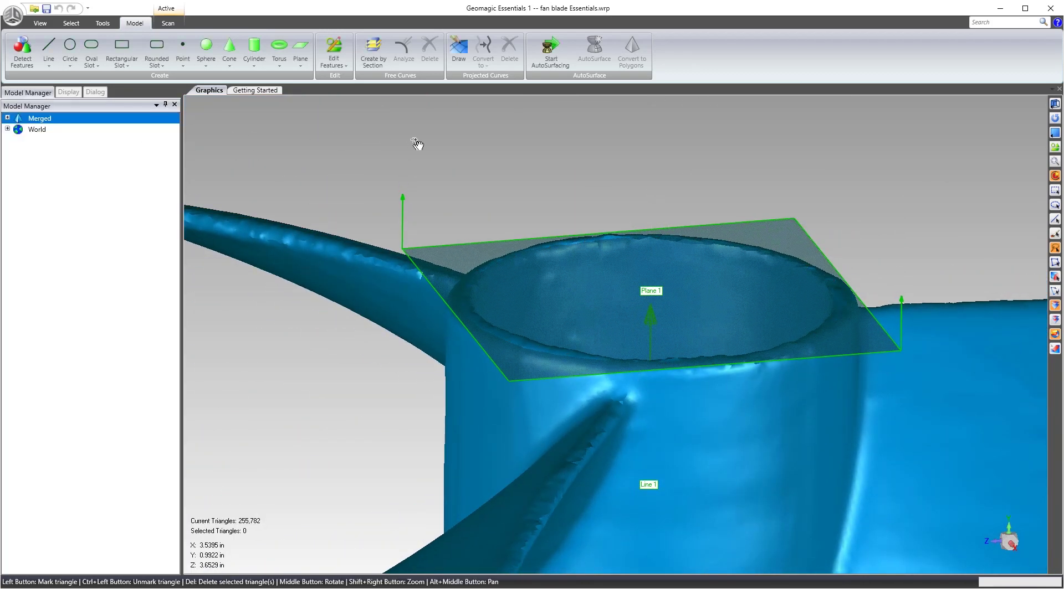
pyautogui.scroll(-3, 603, 166)
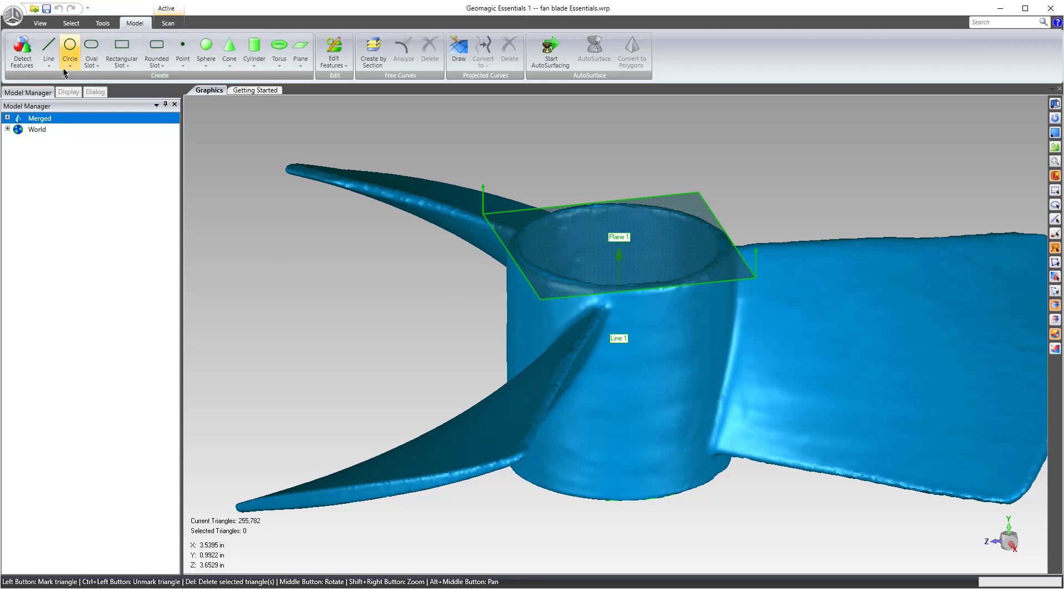
# - Create Point 1 at the intersection of Plane 1 and Line 1 using Point > Plane and Line
pyautogui.click(183, 61)
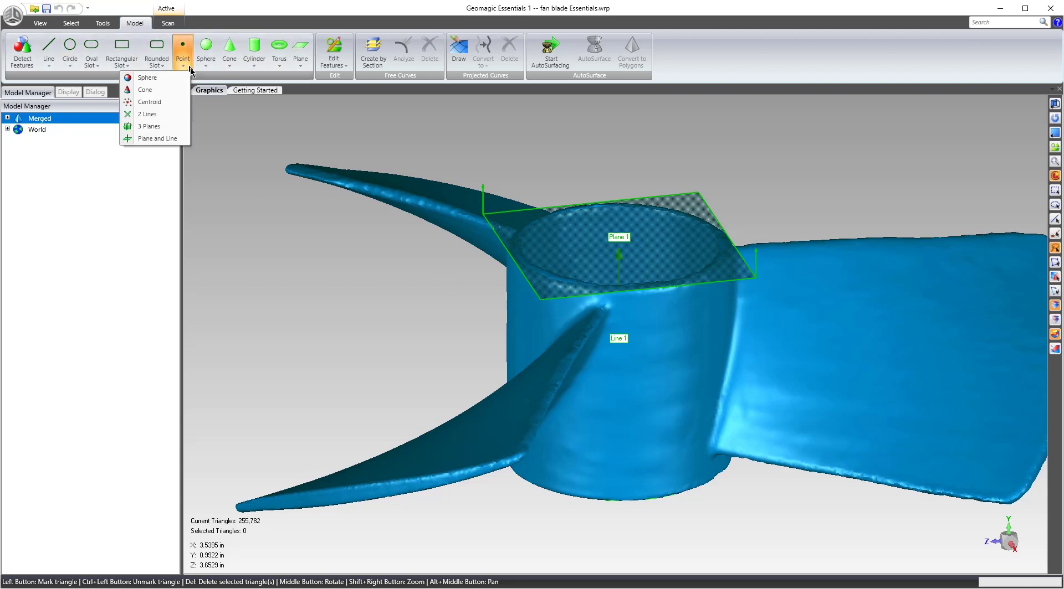
pyautogui.click(150, 138)
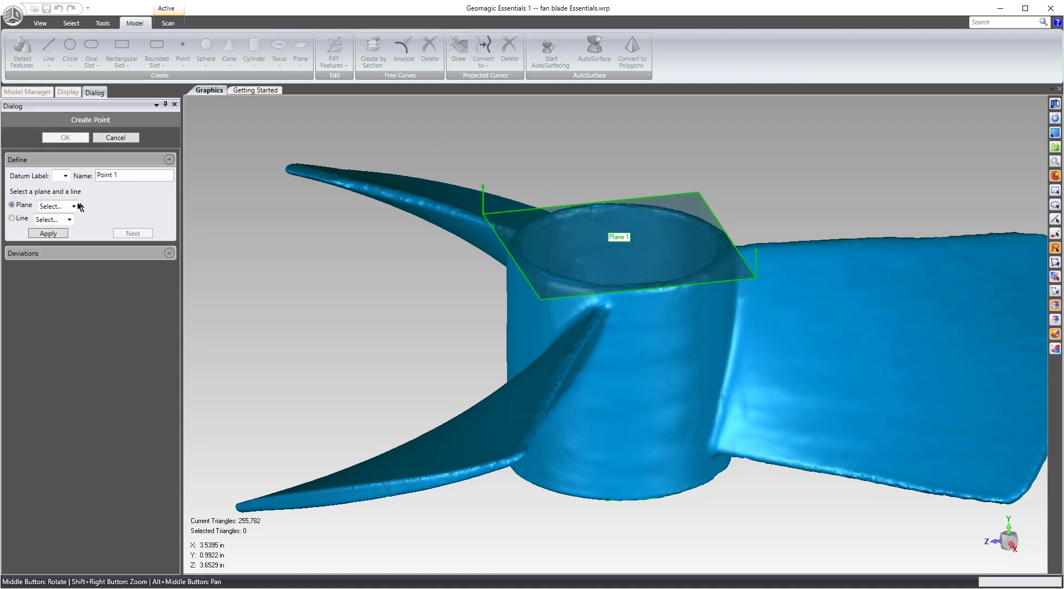
pyautogui.click(73, 207)
pyautogui.click(62, 226)
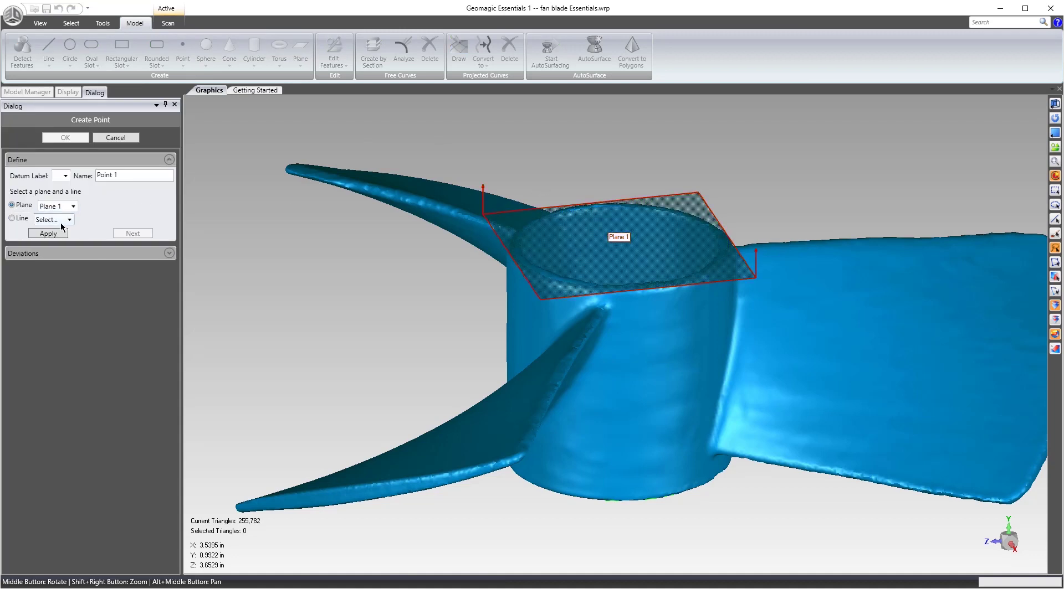
pyautogui.click(61, 223)
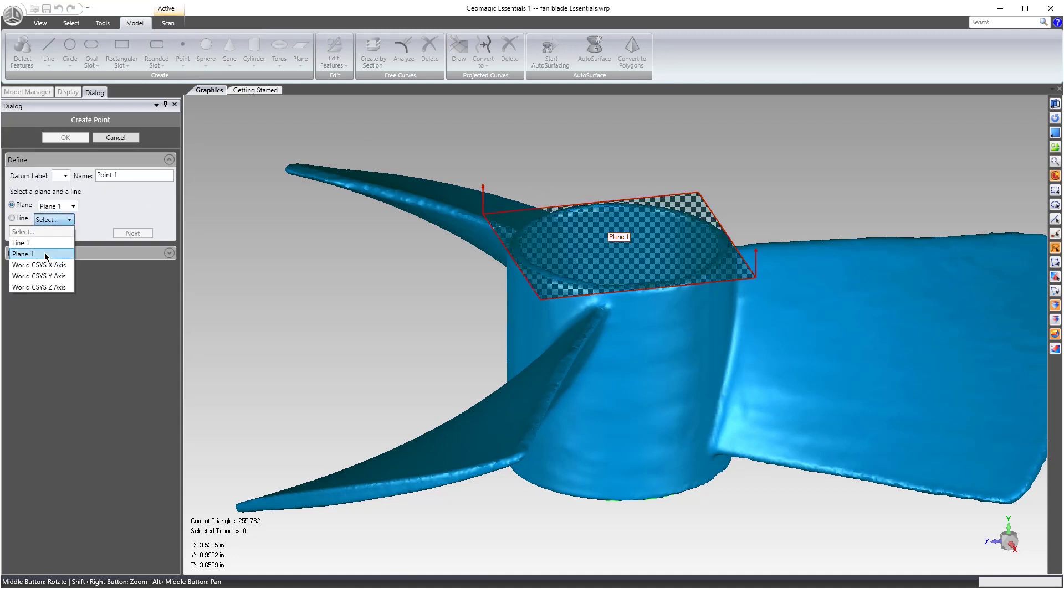
pyautogui.click(40, 244)
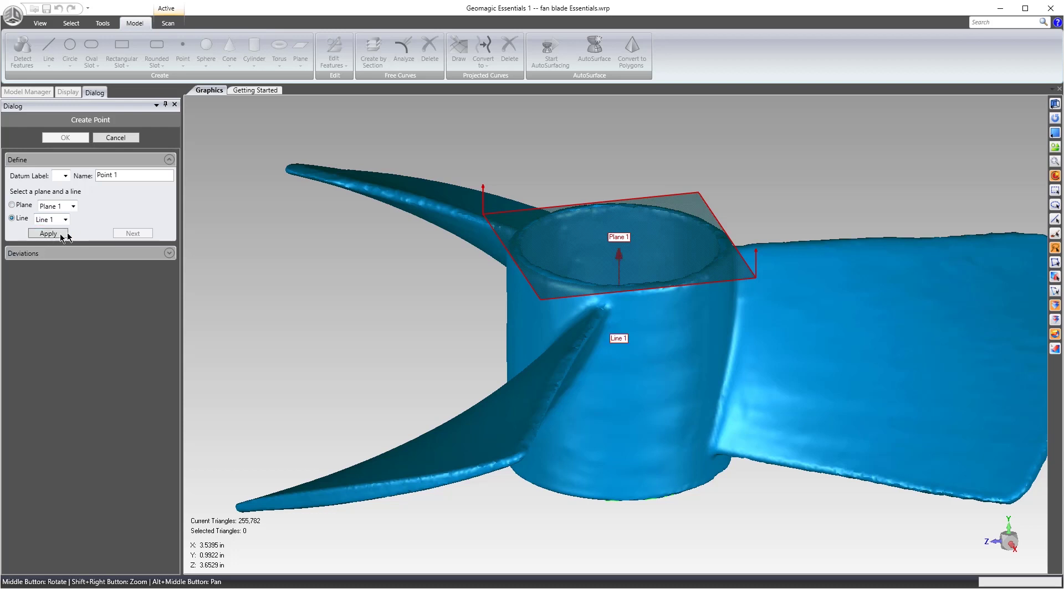
pyautogui.click(61, 234)
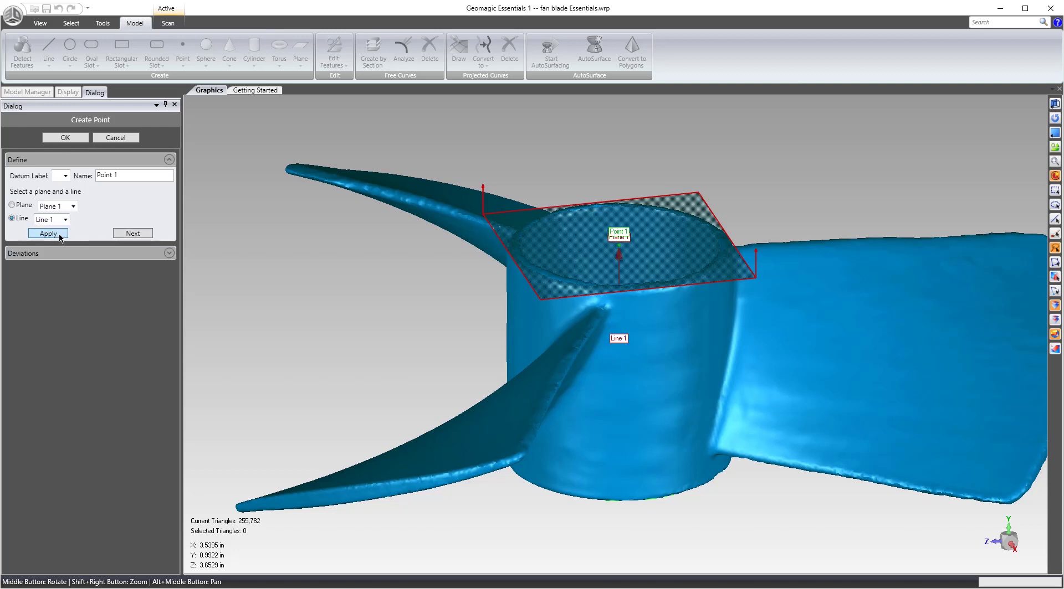
pyautogui.click(126, 233)
# - Zoom into a blade tip and paint-select a small patch of triangles there
pyautogui.click(138, 139)
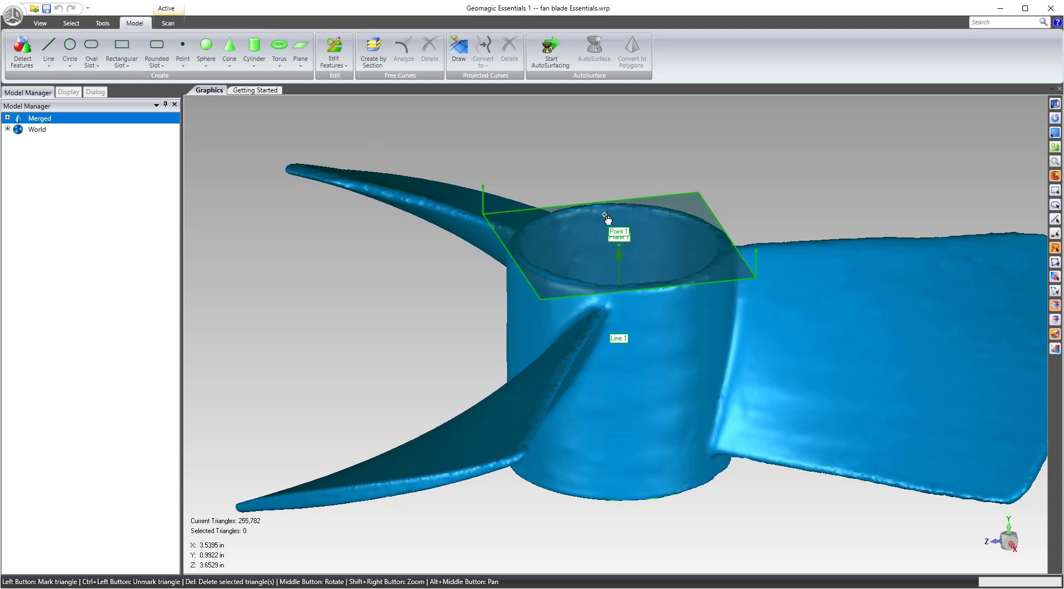
pyautogui.moveTo(607, 220); pyautogui.dragTo(566, 256, button='middle')
pyautogui.scroll(5, 565, 277)
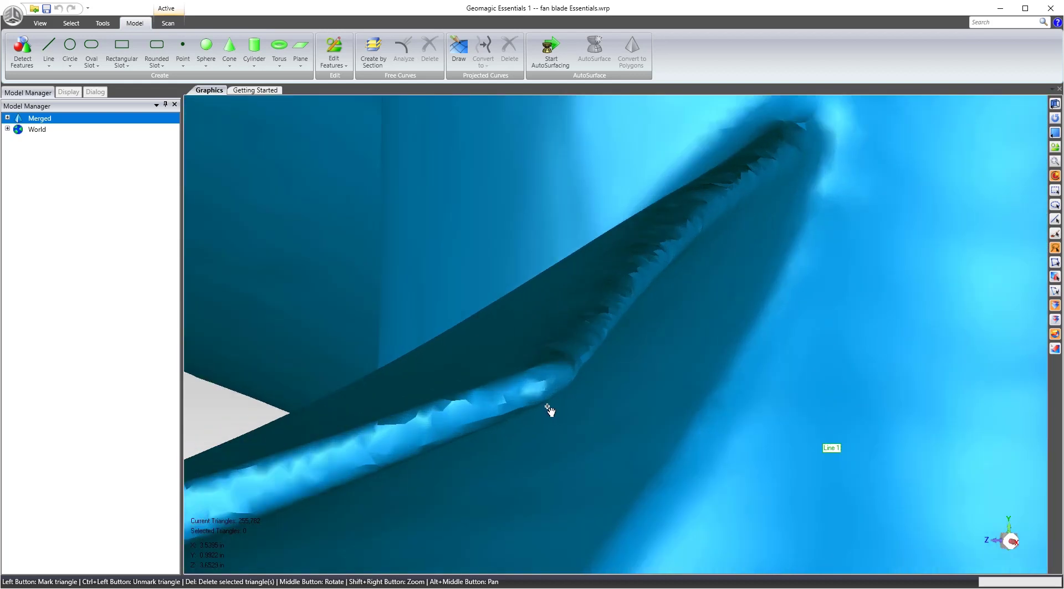
pyautogui.scroll(3, 548, 410)
pyautogui.moveTo(554, 359)
pyautogui.mouseDown()
pyautogui.moveTo(586, 333)
pyautogui.moveTo(596, 344)
pyautogui.mouseUp()
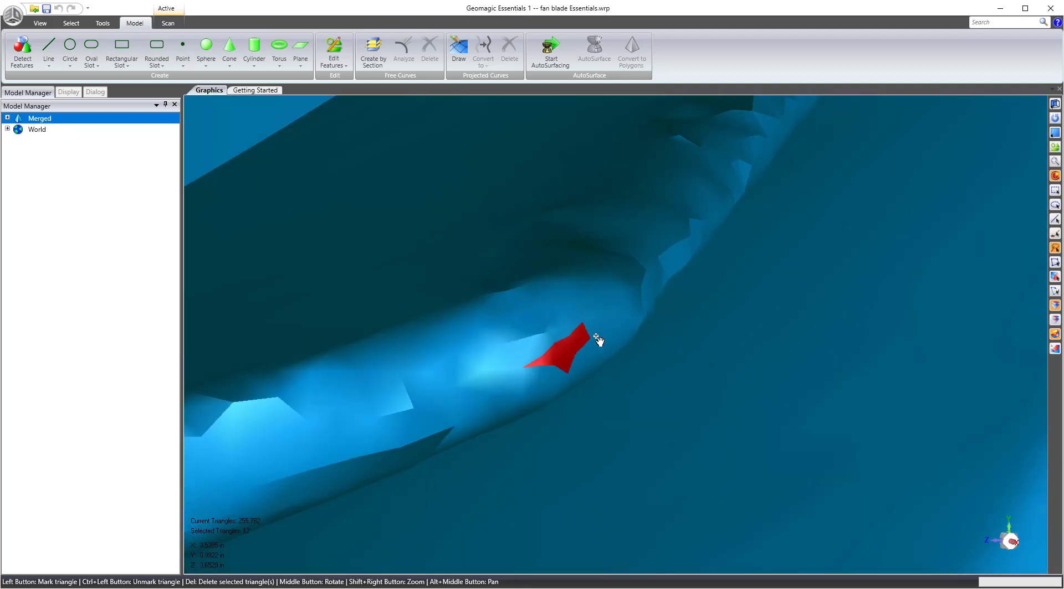
# - Create Point 2 at the centroid of the marked blade-tip patch
pyautogui.click(182, 55)
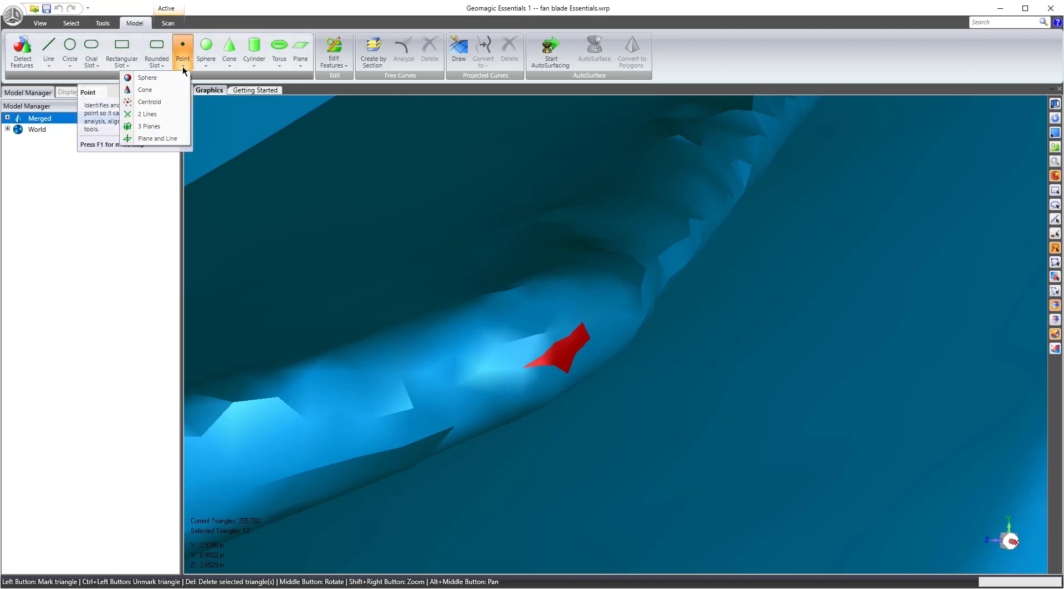
pyautogui.click(152, 104)
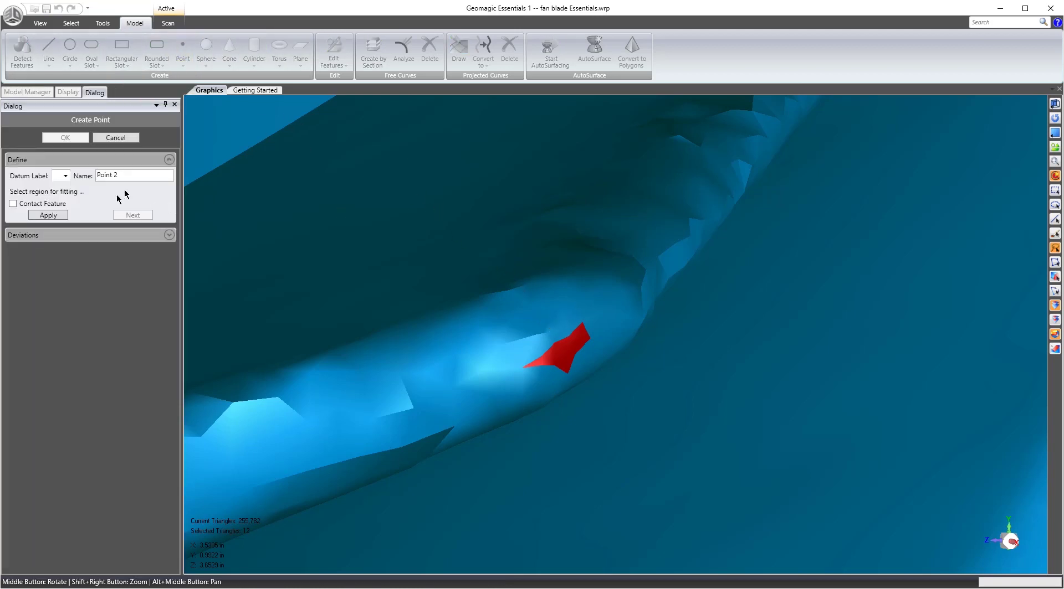
pyautogui.click(50, 215)
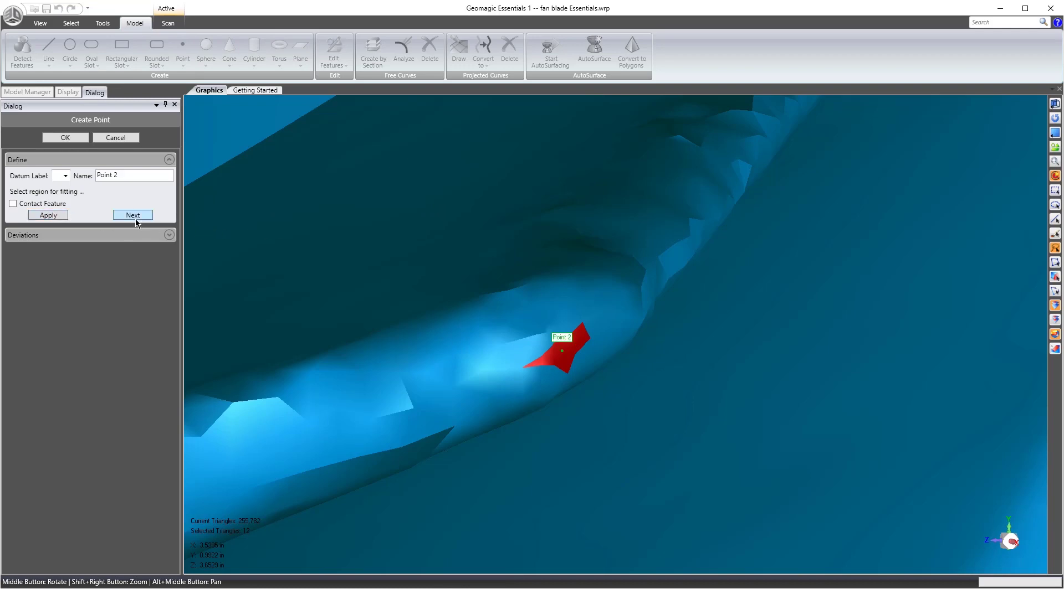
pyautogui.click(133, 215)
pyautogui.click(65, 137)
pyautogui.moveTo(554, 238); pyautogui.dragTo(692, 392, button='middle')
pyautogui.scroll(-3, 674, 334)
pyautogui.scroll(3, 685, 481)
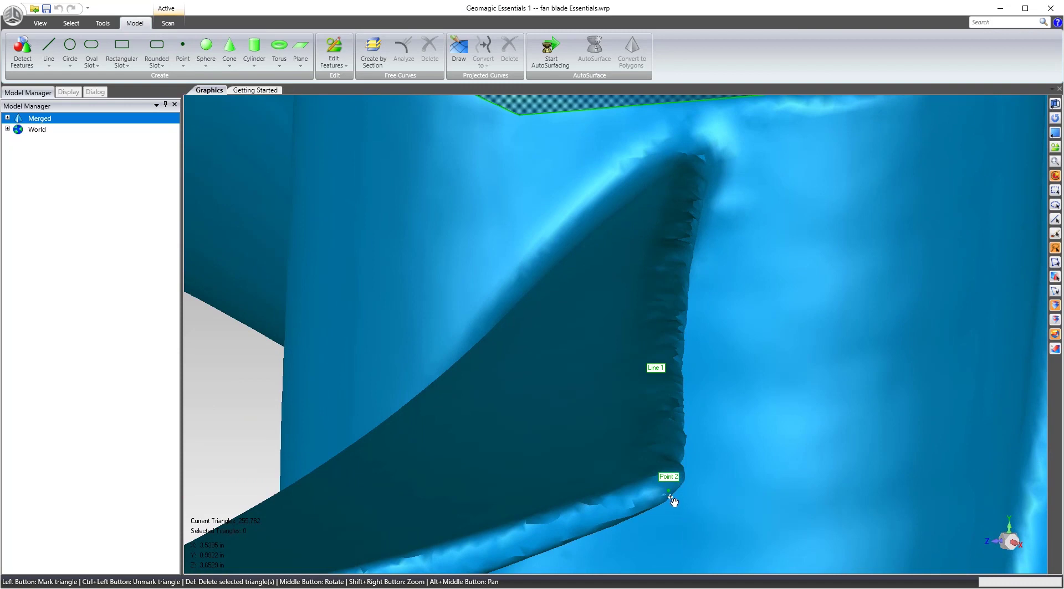
pyautogui.scroll(-5, 561, 323)
pyautogui.moveTo(617, 266); pyautogui.dragTo(508, 299, button='middle')
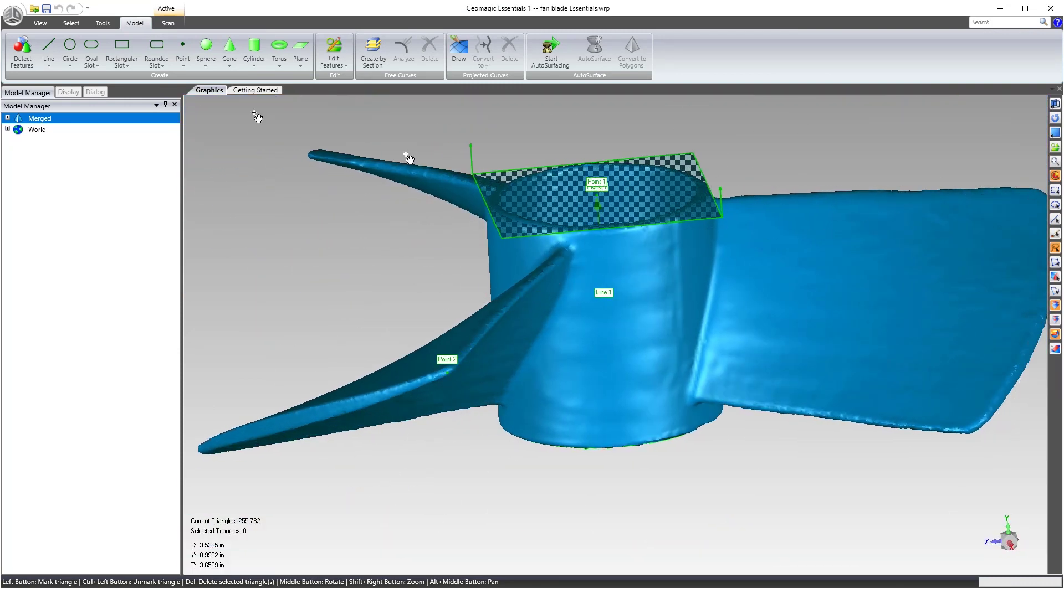
# - Create Line 2 with Line > 2 Points, from Point 1 on the hub to Point 2
pyautogui.click(45, 68)
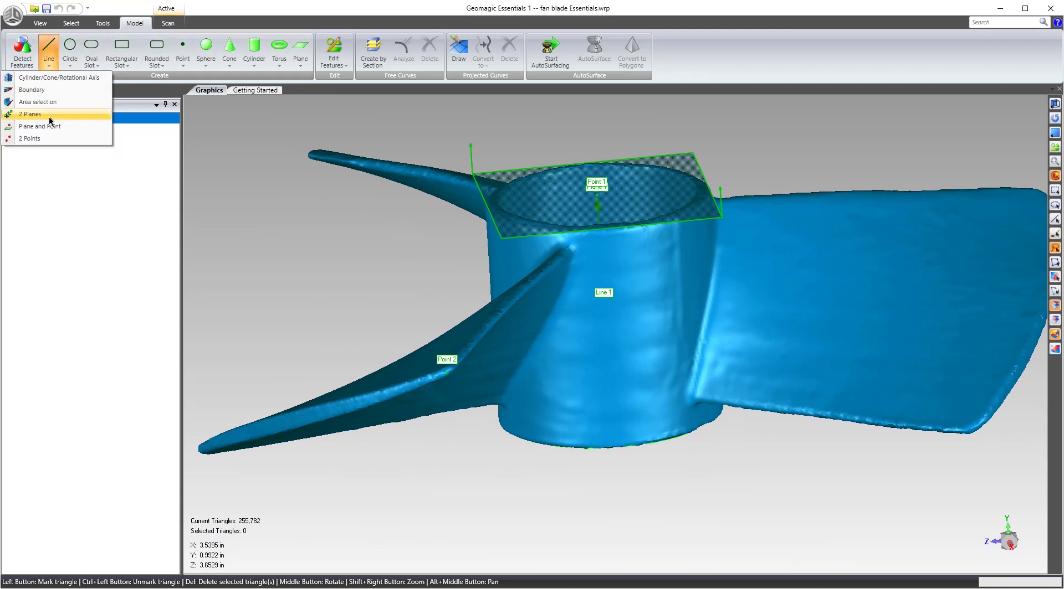
pyautogui.click(29, 138)
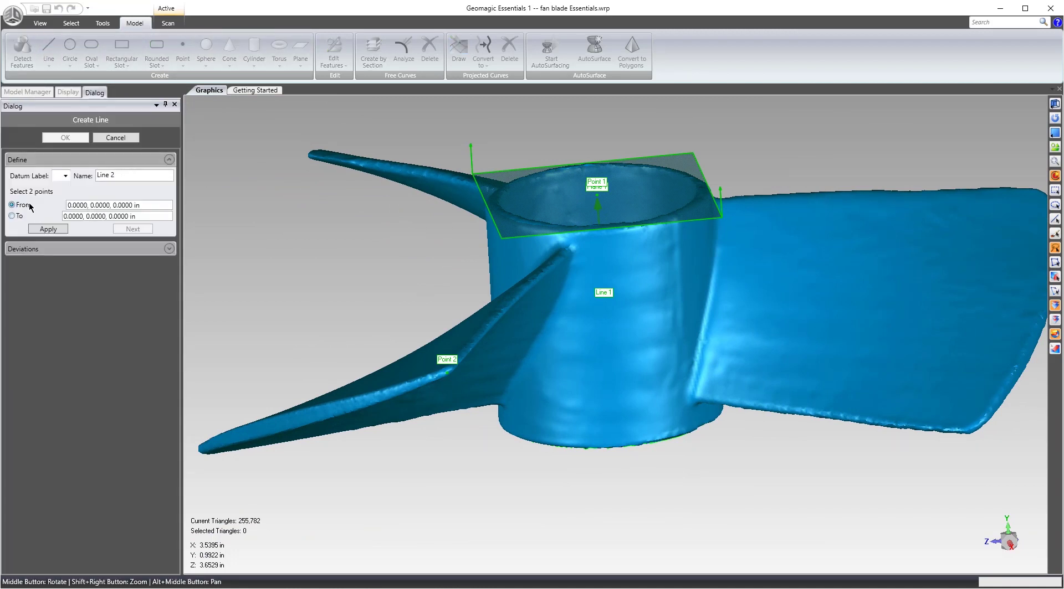
pyautogui.click(597, 194)
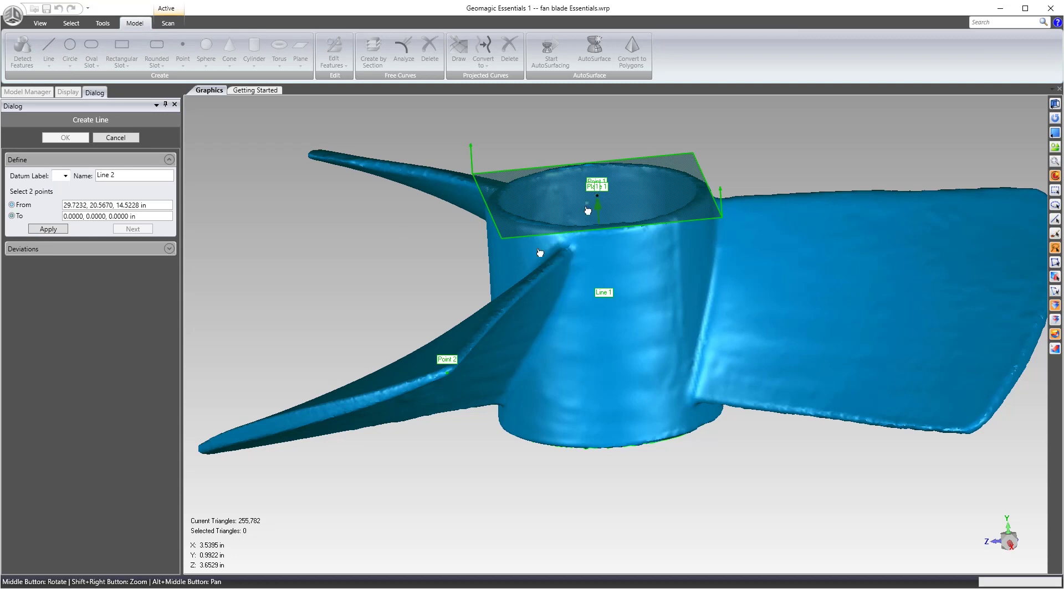
pyautogui.click(448, 377)
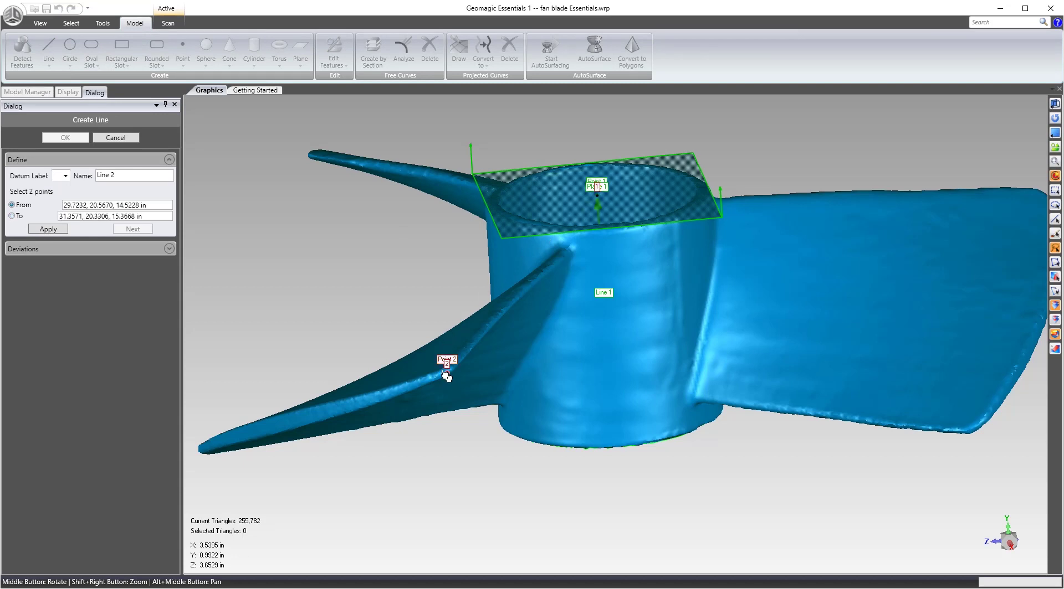
pyautogui.click(49, 229)
pyautogui.moveTo(431, 228); pyautogui.dragTo(454, 238, button='middle')
pyautogui.click(128, 228)
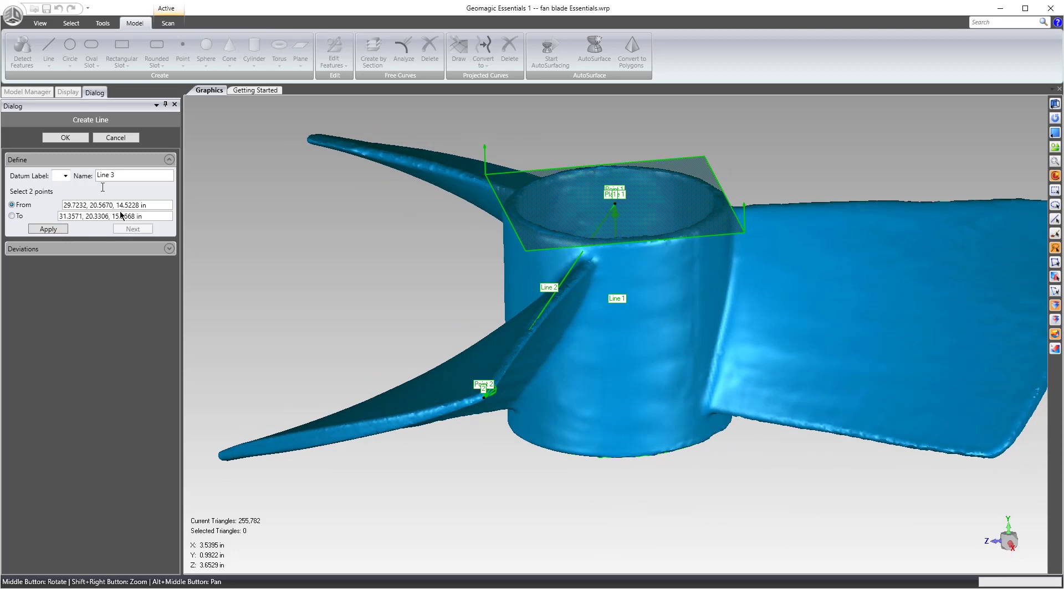
pyautogui.click(64, 138)
pyautogui.moveTo(637, 183); pyautogui.dragTo(719, 212, button='middle')
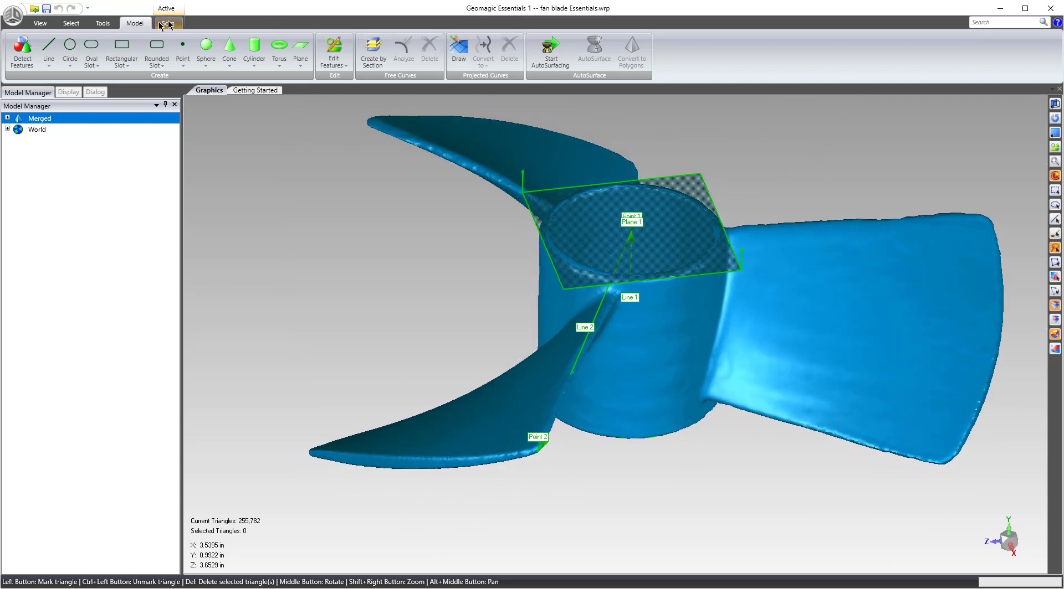
pyautogui.click(97, 24)
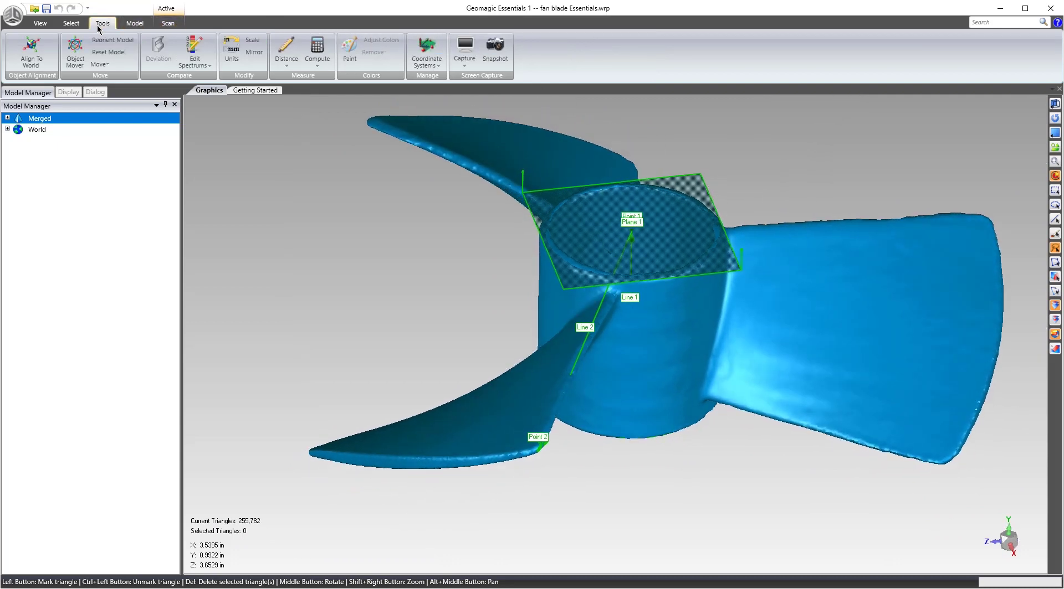
pyautogui.click(30, 59)
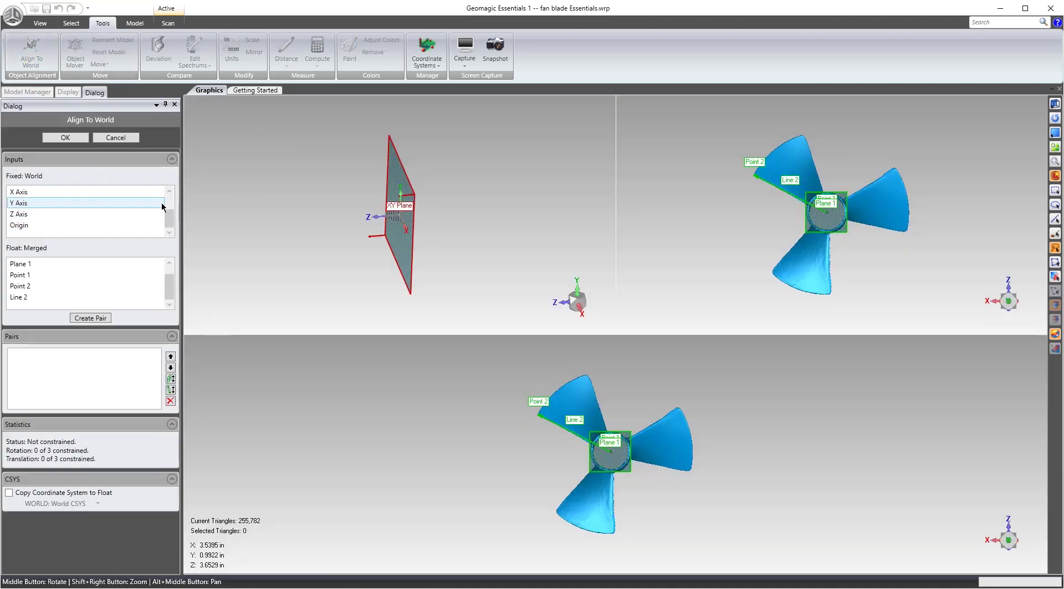
pyautogui.scroll(1, 157, 207)
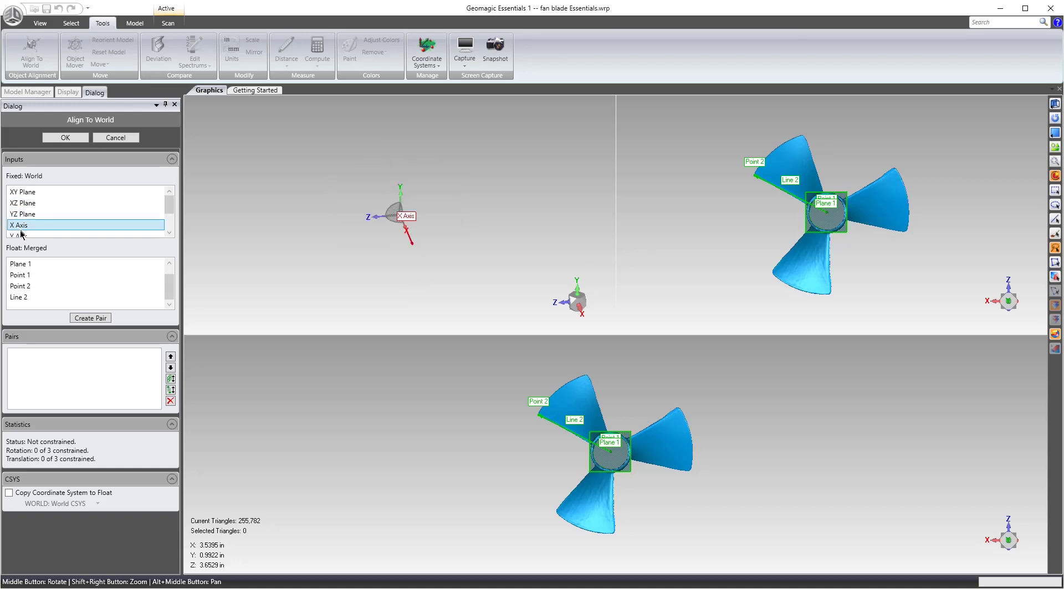
pyautogui.scroll(-1, 20, 232)
pyautogui.scroll(-2, 23, 236)
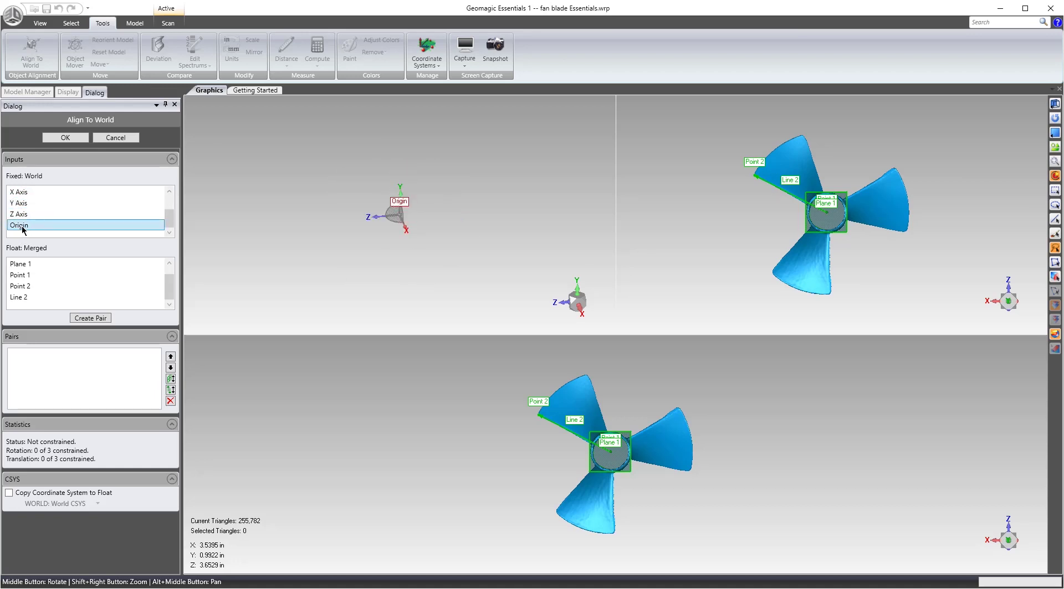
pyautogui.click(23, 227)
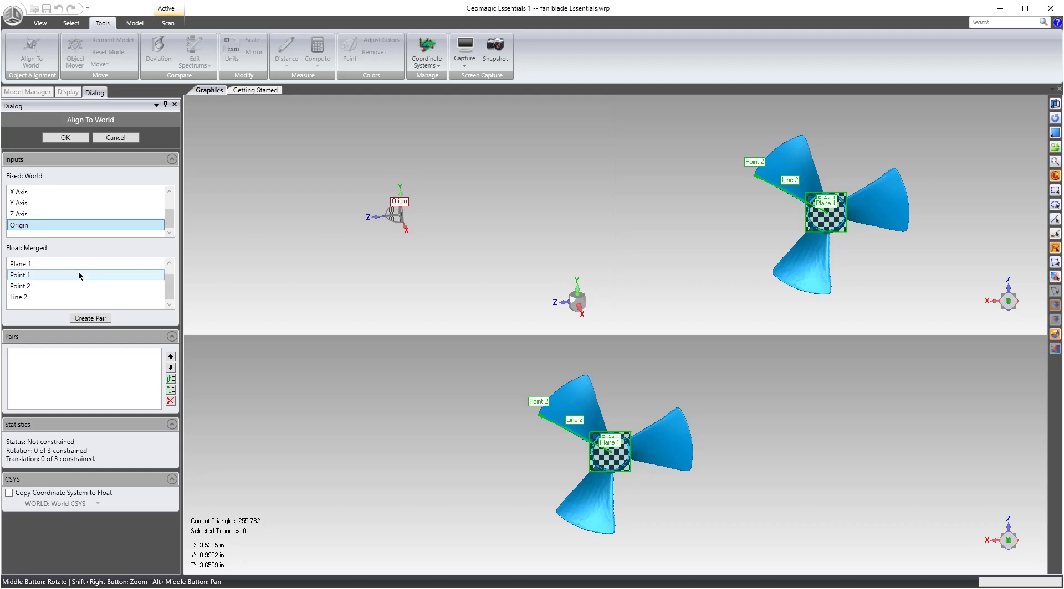
pyautogui.moveTo(854, 232); pyautogui.dragTo(836, 100, button='middle')
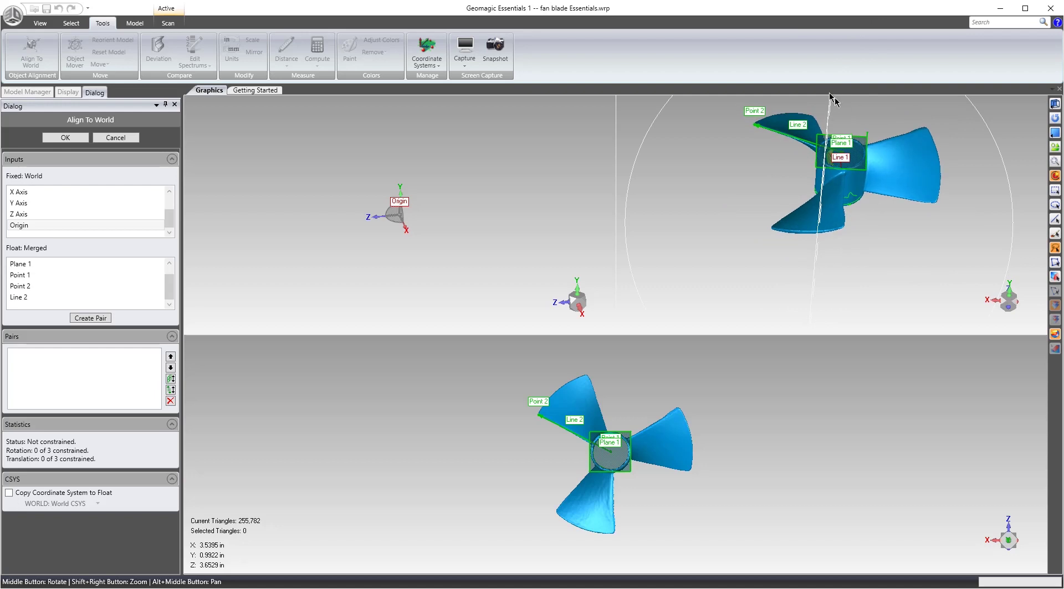
pyautogui.scroll(5, 851, 136)
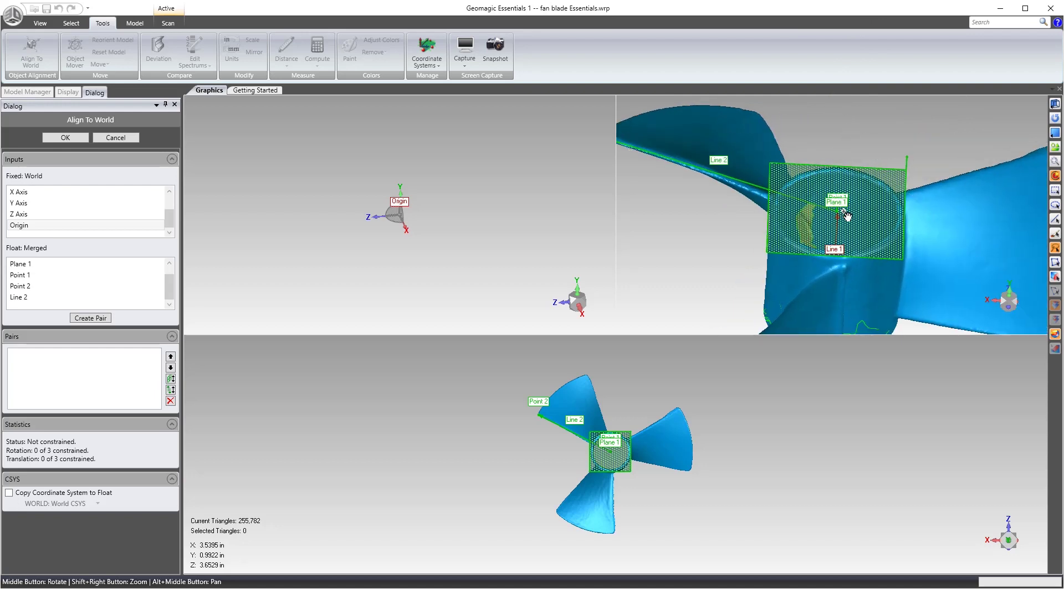
pyautogui.click(26, 226)
pyautogui.click(93, 320)
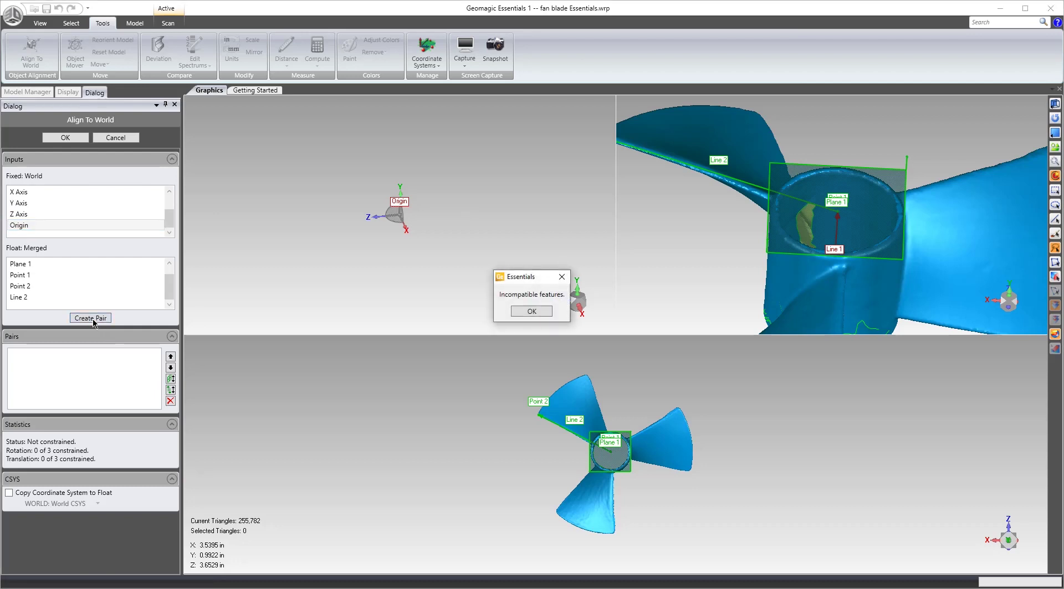
pyautogui.click(537, 312)
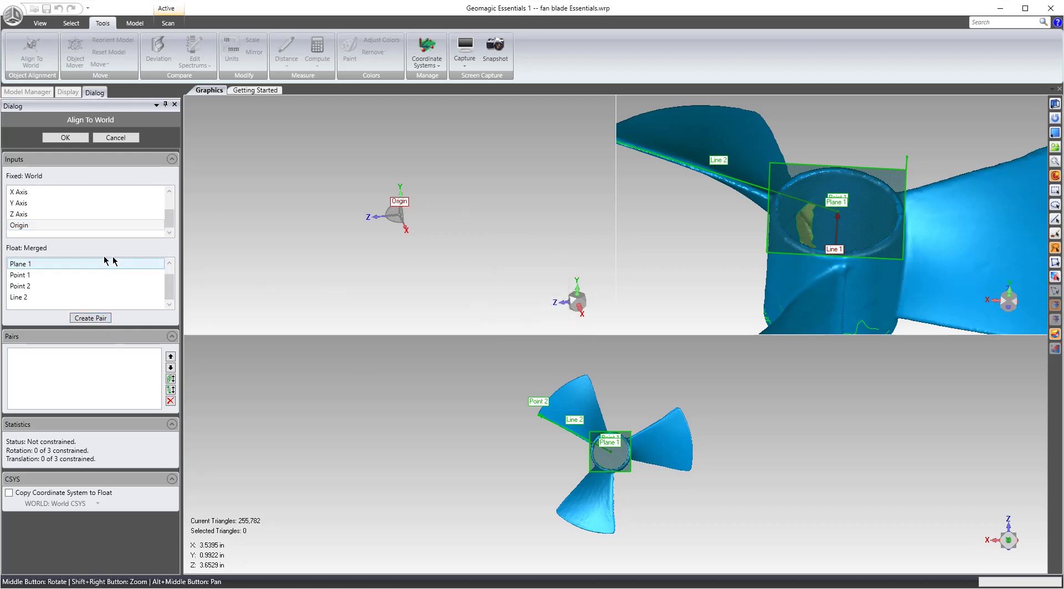
pyautogui.click(34, 288)
pyautogui.click(39, 276)
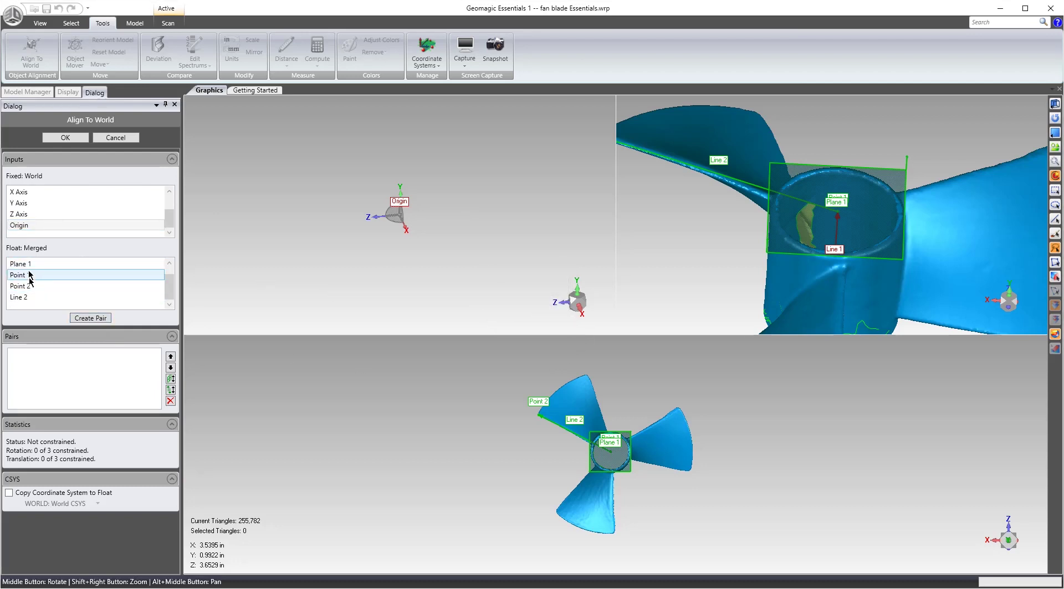
pyautogui.click(31, 287)
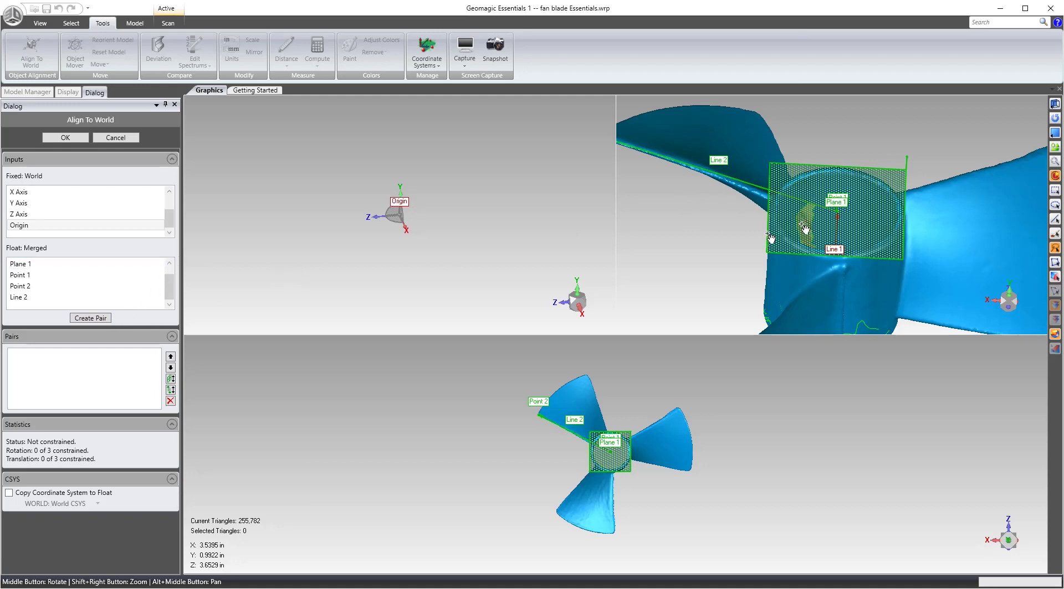
# - Replace the mistaken Origin–Point 2 pair with an Origin–Point 1 pair
pyautogui.click(36, 289)
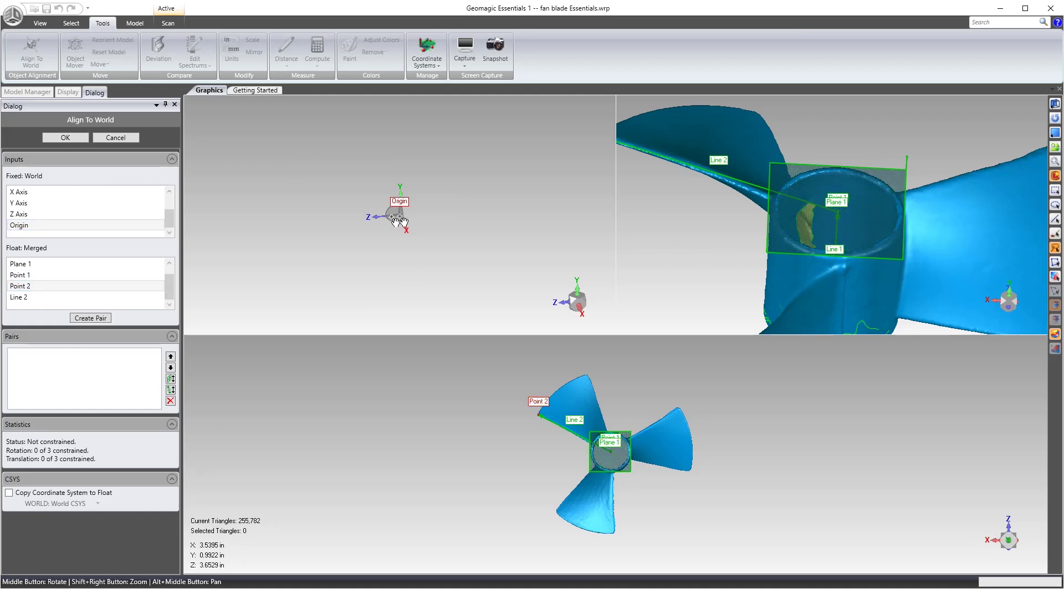
pyautogui.click(90, 319)
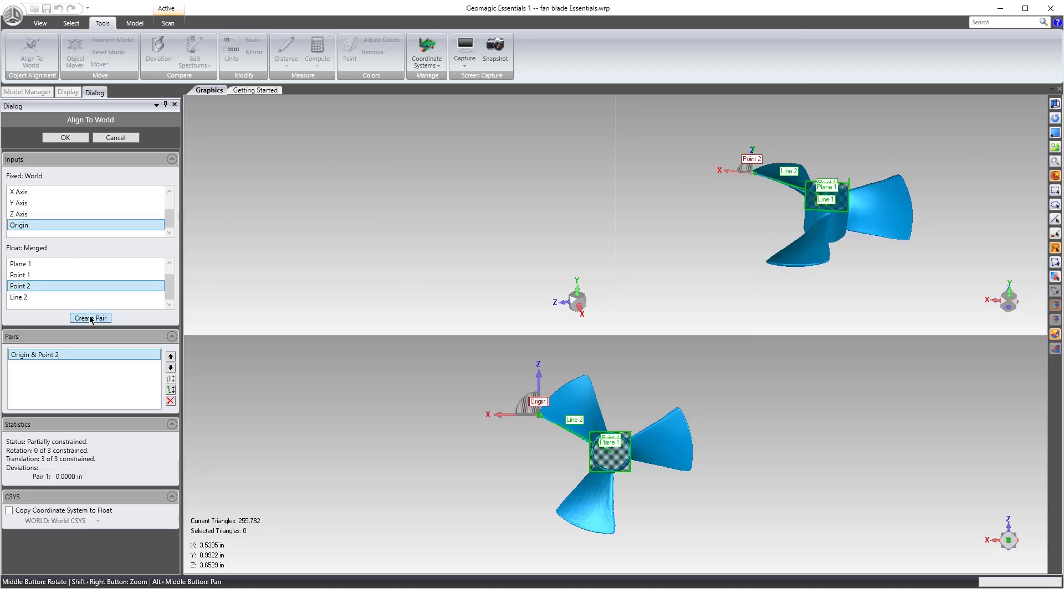
pyautogui.moveTo(633, 465); pyautogui.dragTo(553, 299, button='middle')
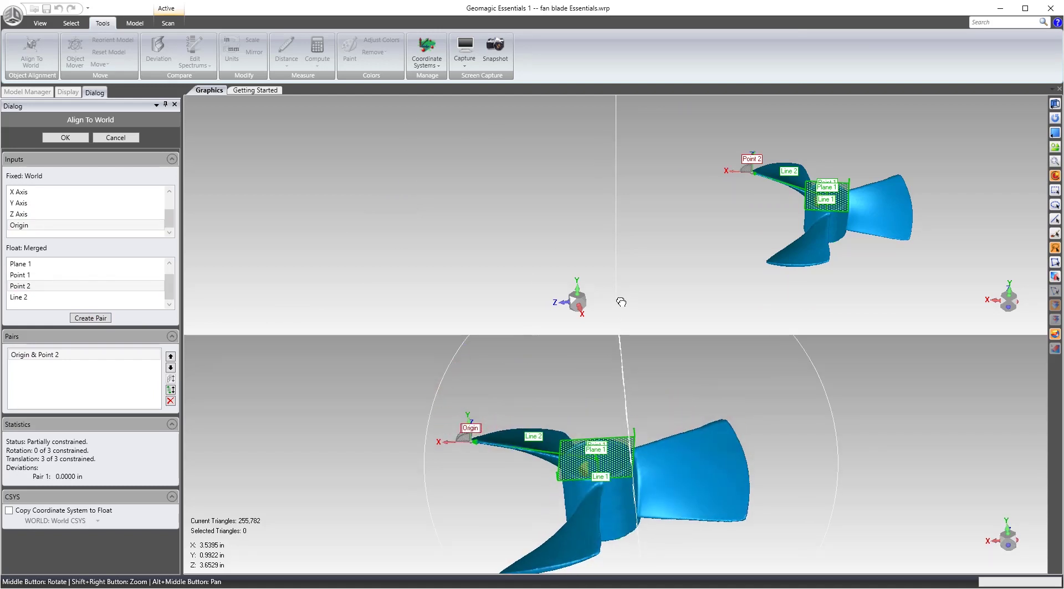
pyautogui.click(37, 357)
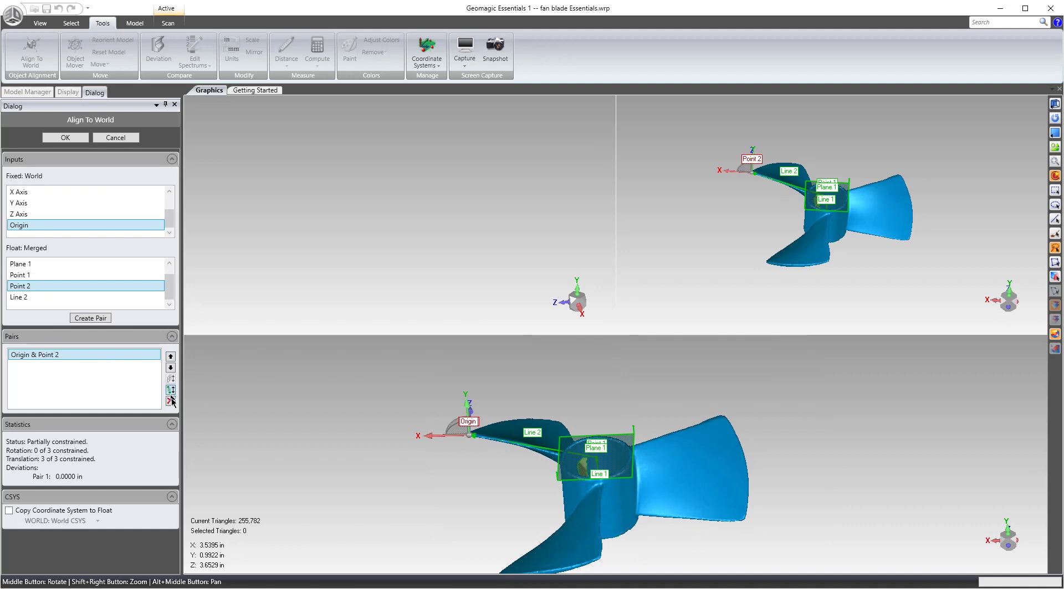
pyautogui.click(170, 401)
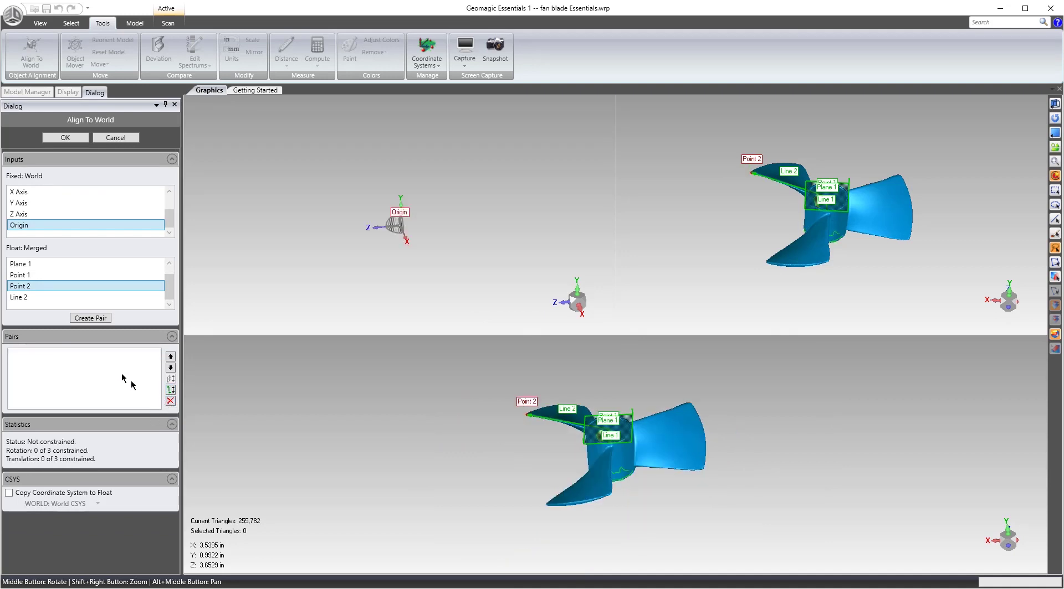
pyautogui.click(20, 276)
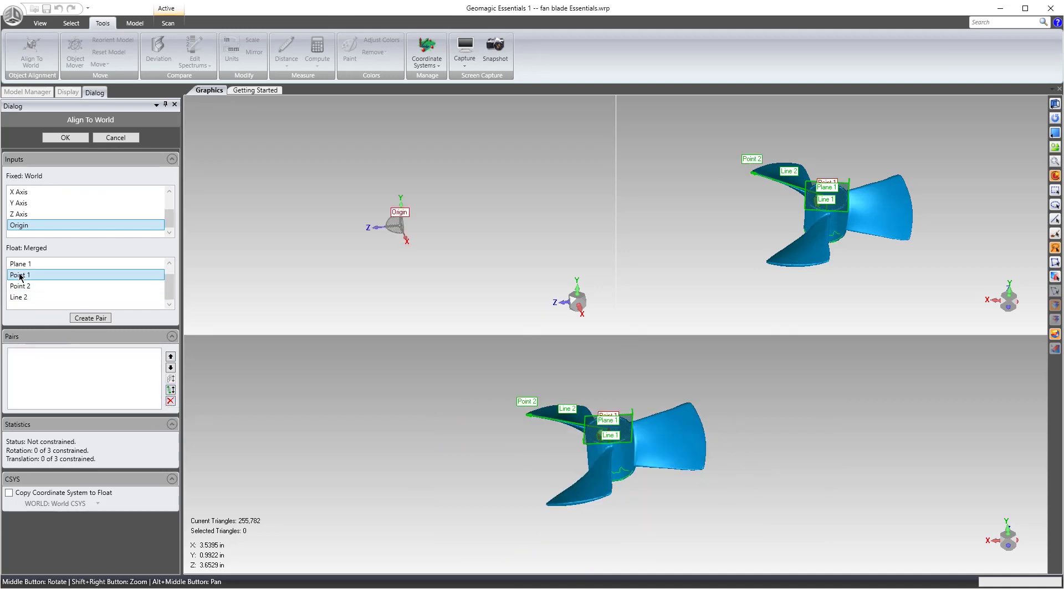
pyautogui.click(90, 319)
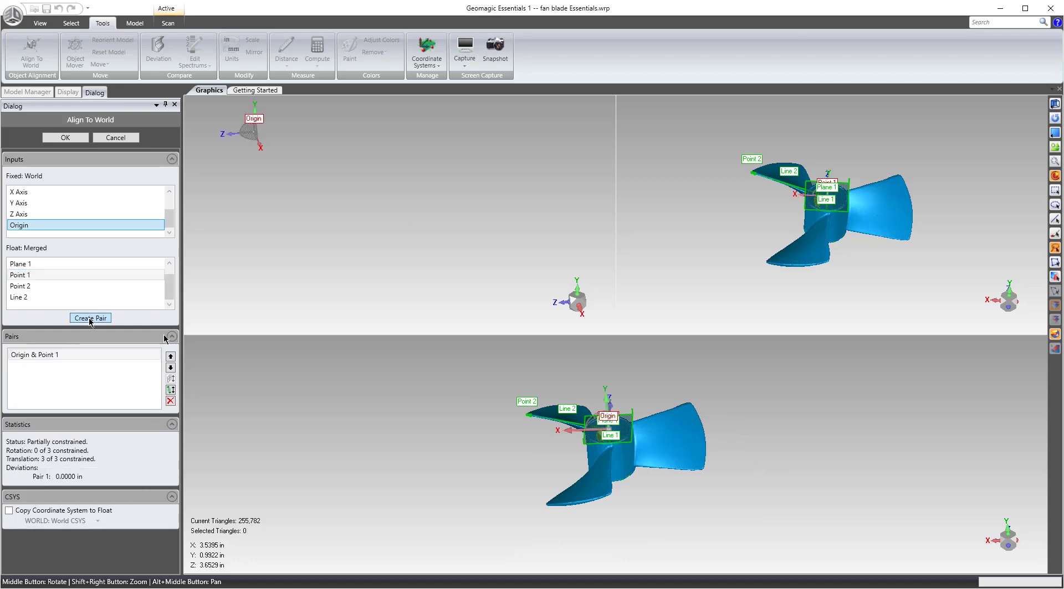
pyautogui.moveTo(649, 486); pyautogui.dragTo(827, 430, button='middle')
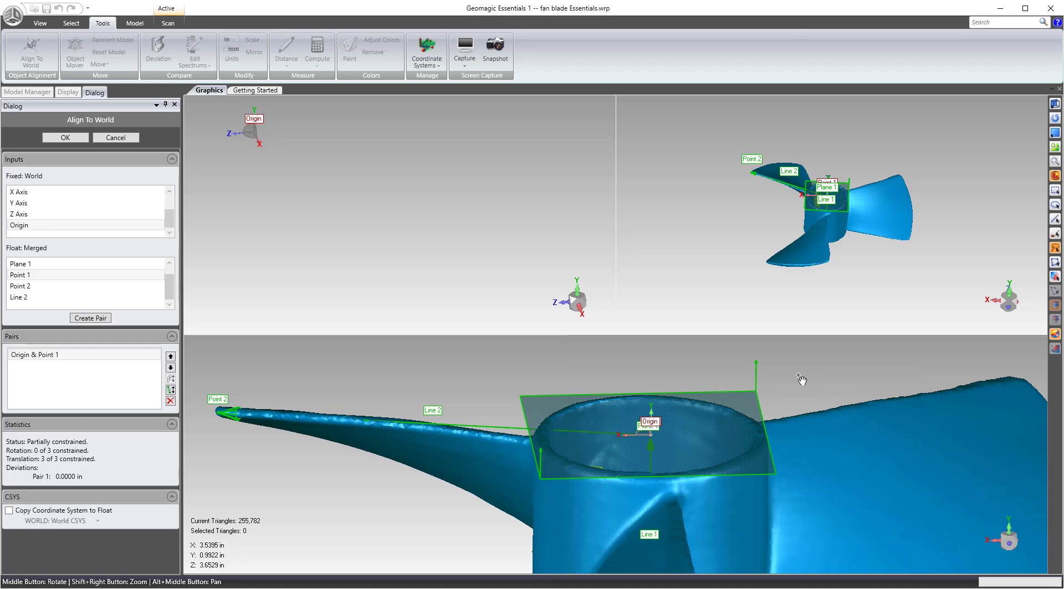
# - Pair the world Y axis with the cylinder axis Line 1
pyautogui.scroll(-3, 853, 432)
pyautogui.moveTo(836, 466); pyautogui.dragTo(745, 574, button='middle')
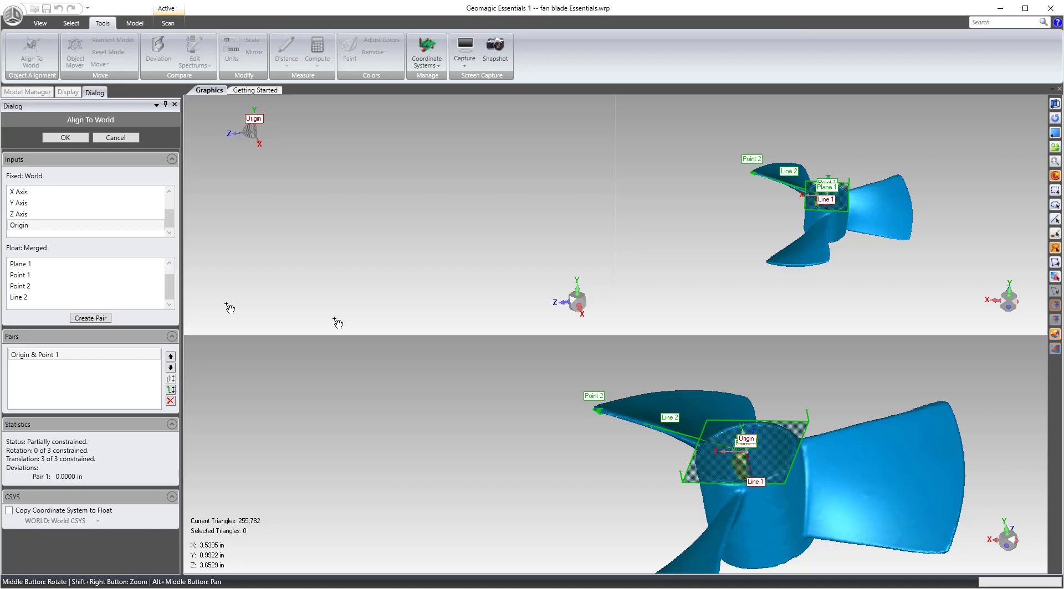
pyautogui.click(23, 203)
pyautogui.click(95, 318)
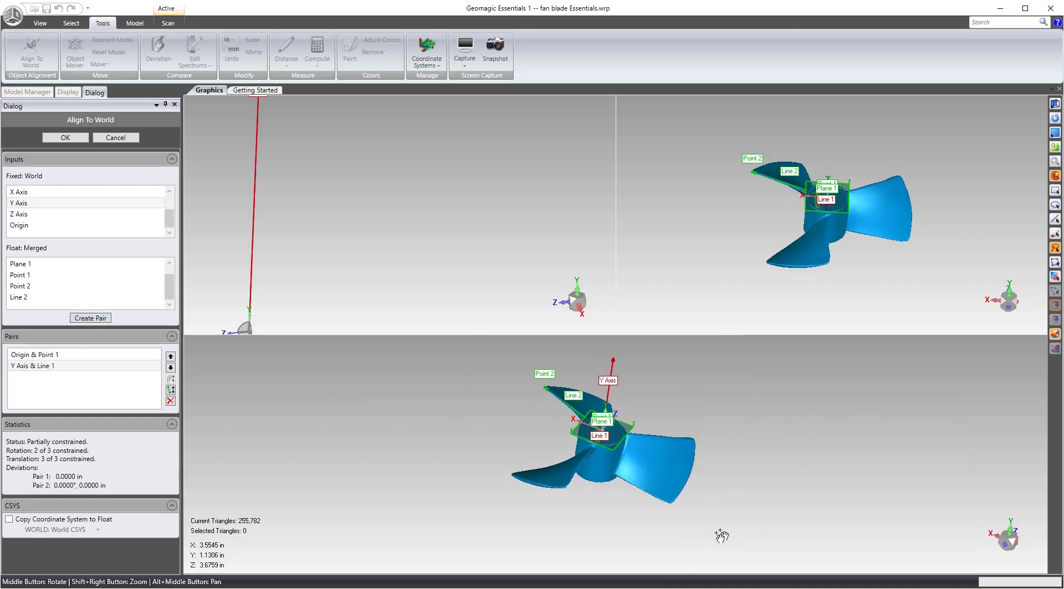
# - Pair the world X axis with the blade-tip Line 2
pyautogui.moveTo(721, 536); pyautogui.dragTo(743, 573, button='middle')
pyautogui.scroll(5, 684, 419)
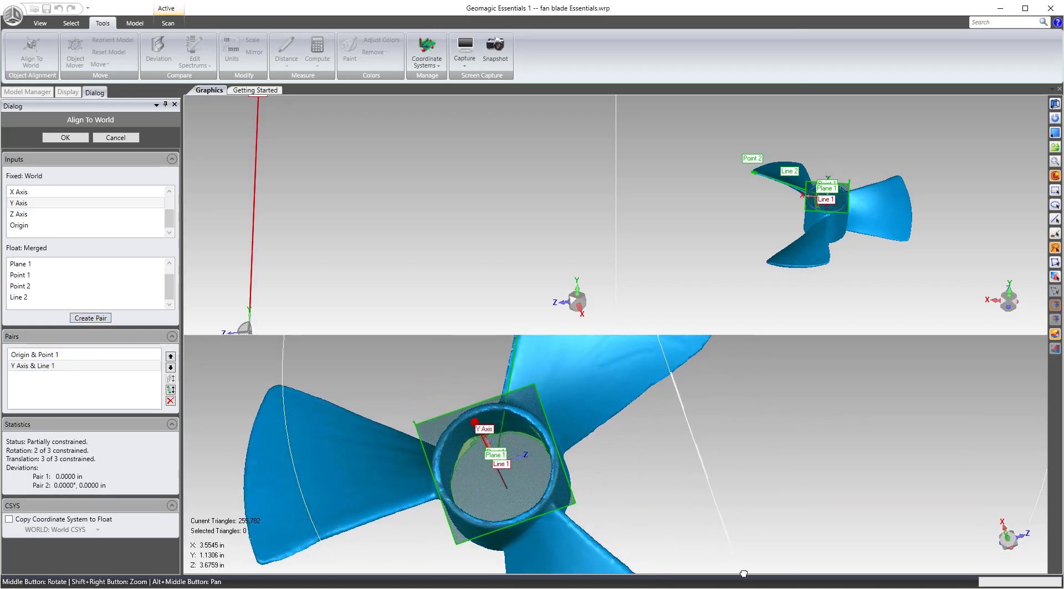
pyautogui.moveTo(482, 468)
pyautogui.mouseDown(button='middle')
pyautogui.moveTo(487, 443)
pyautogui.moveTo(495, 456)
pyautogui.mouseUp(button='middle')
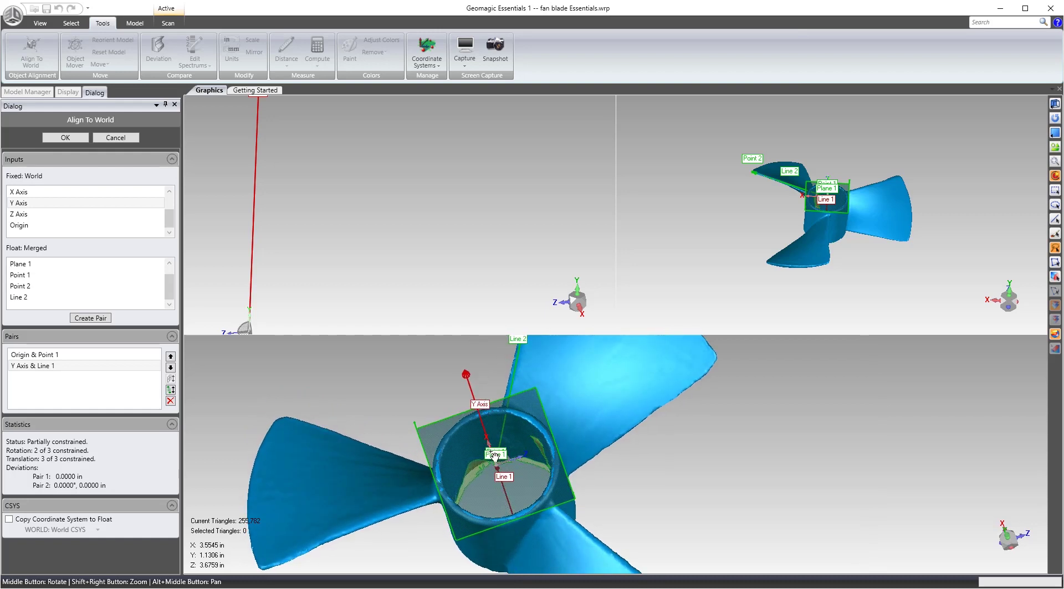
pyautogui.click(34, 194)
pyautogui.click(66, 297)
pyautogui.click(32, 299)
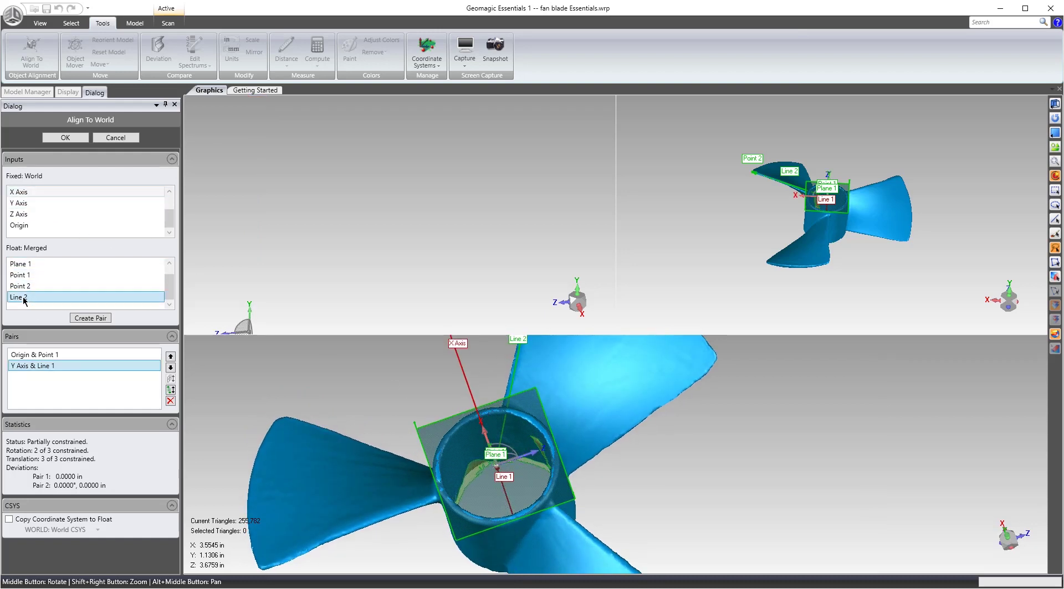
pyautogui.click(90, 318)
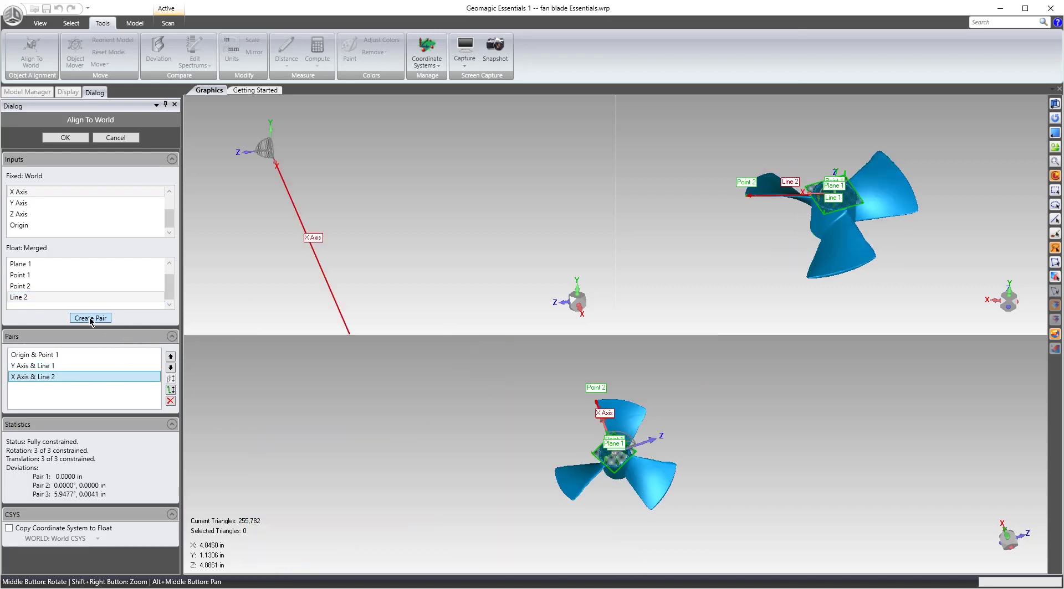
# - Orbit the aligned fan to inspect the hub face and Point 2's position
pyautogui.scroll(3, 624, 456)
pyautogui.moveTo(624, 455); pyautogui.dragTo(706, 563, button='middle')
pyautogui.moveTo(1034, 379); pyautogui.dragTo(914, 511, button='middle')
pyautogui.moveTo(414, 475); pyautogui.dragTo(749, 502, button='middle')
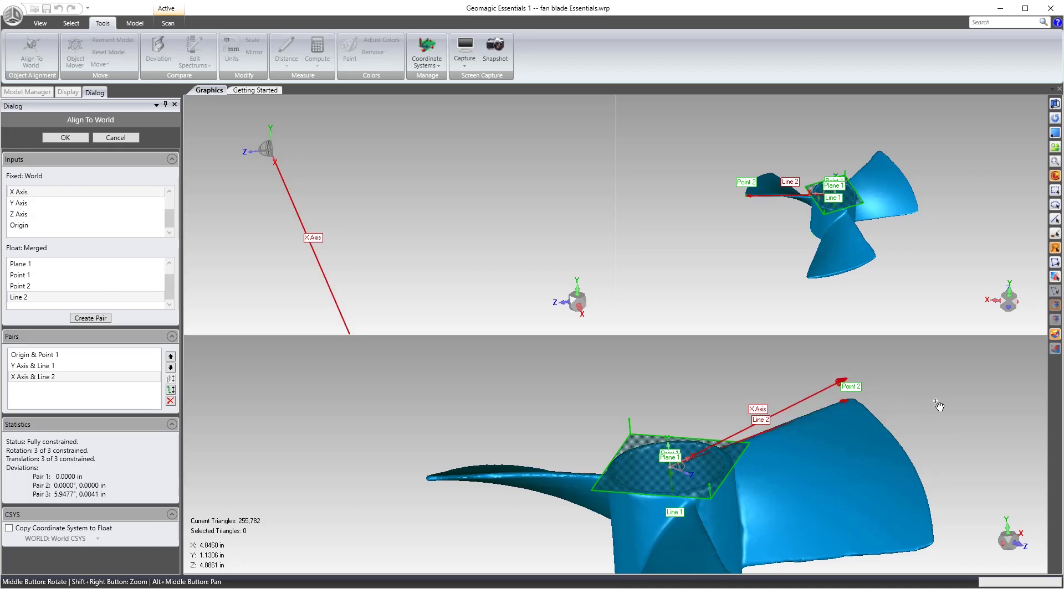
pyautogui.moveTo(831, 451); pyautogui.dragTo(870, 485, button='middle')
# - Accept the Align To World alignment and reorient the fan in the single view
pyautogui.click(66, 138)
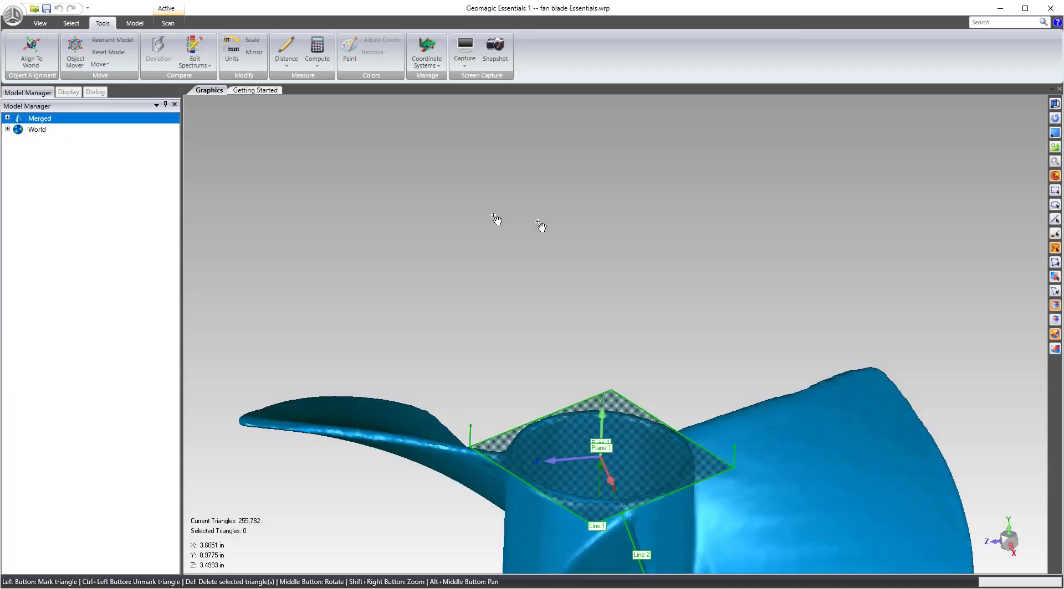
pyautogui.scroll(-3, 613, 304)
pyautogui.moveTo(613, 304); pyautogui.dragTo(703, 391, button='middle')
pyautogui.scroll(5, 603, 388)
# - Hide the plane, line and point features and view the fan down its axis
pyautogui.click(1056, 148)
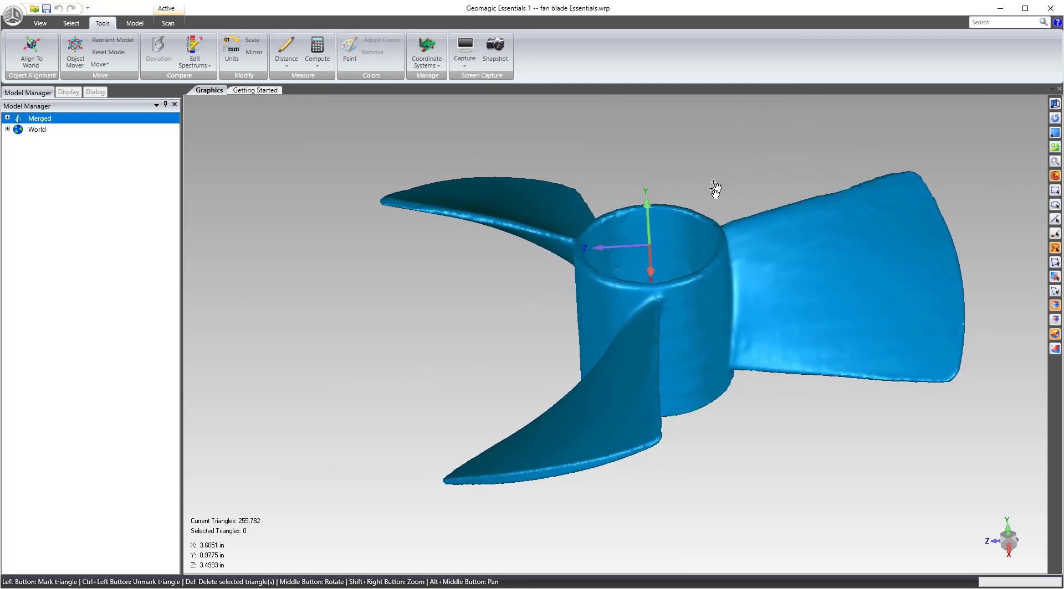
pyautogui.moveTo(713, 190); pyautogui.dragTo(764, 538, button='middle')
pyautogui.scroll(-5, 1006, 539)
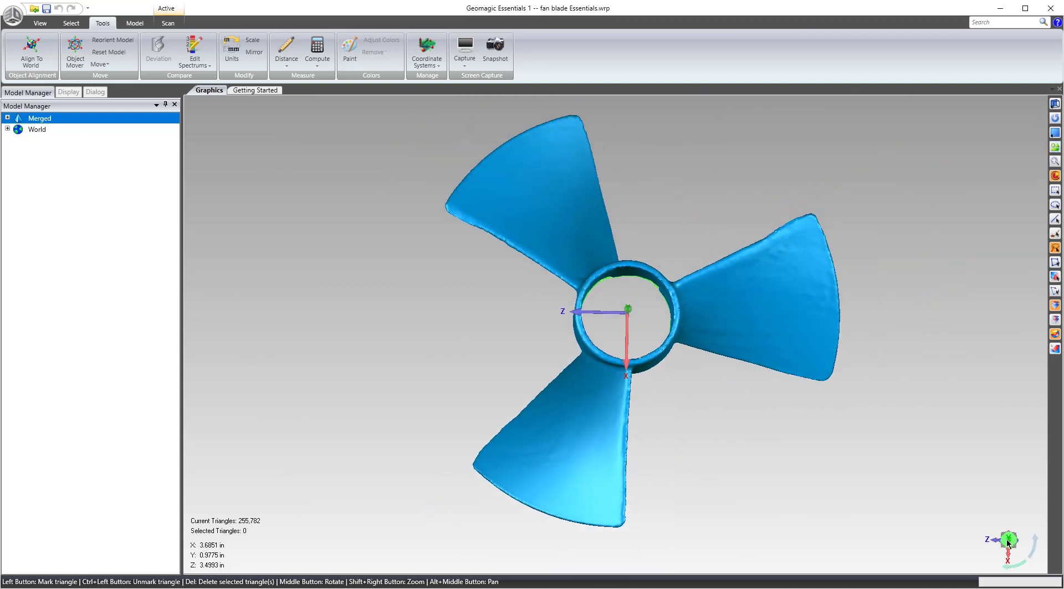